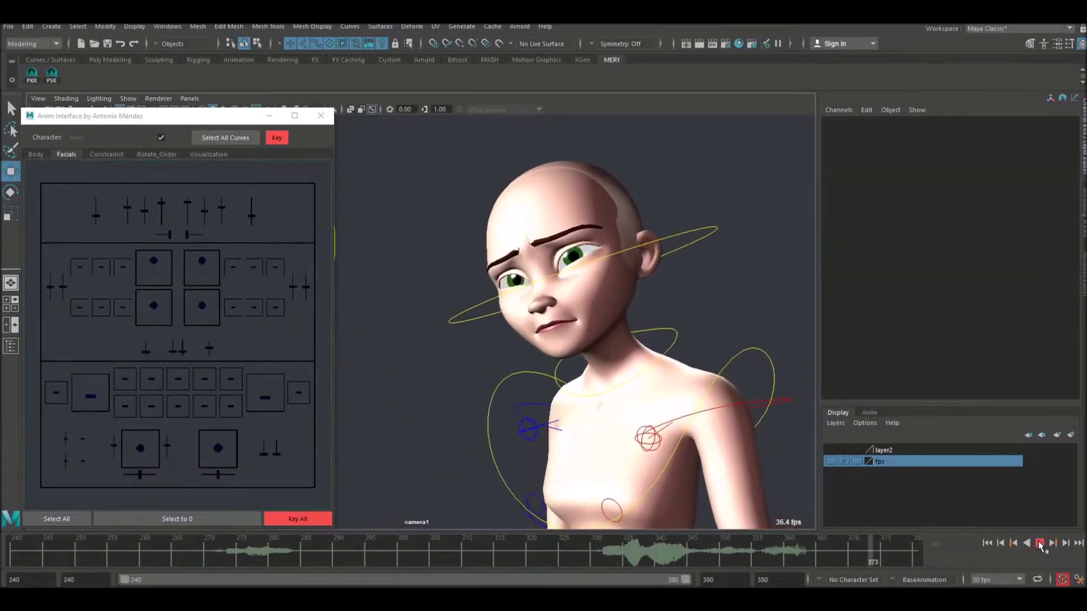
{"action": "left_click", "coordinate": [1041, 546]}
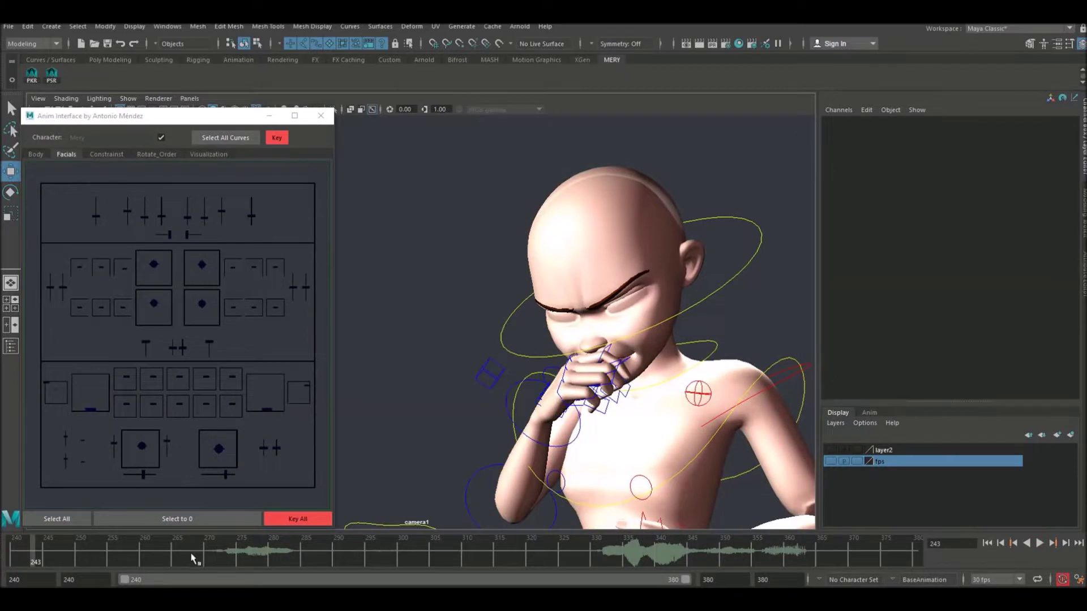
{"action": "key", "text": "alt+v"}
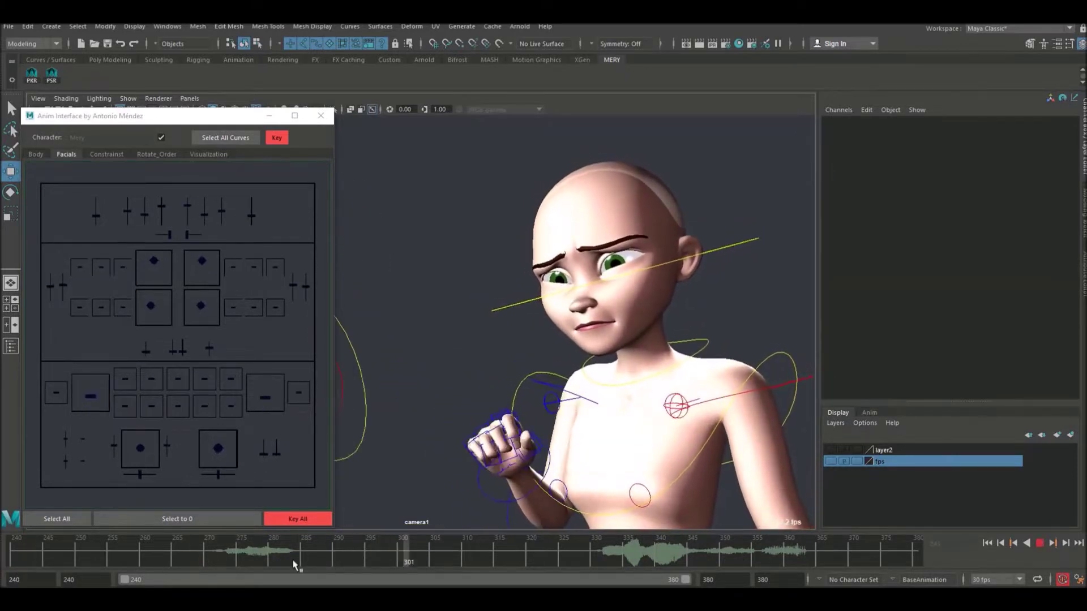
{"action": "left_click", "coordinate": [1053, 544]}
{"action": "left_click", "coordinate": [1041, 544]}
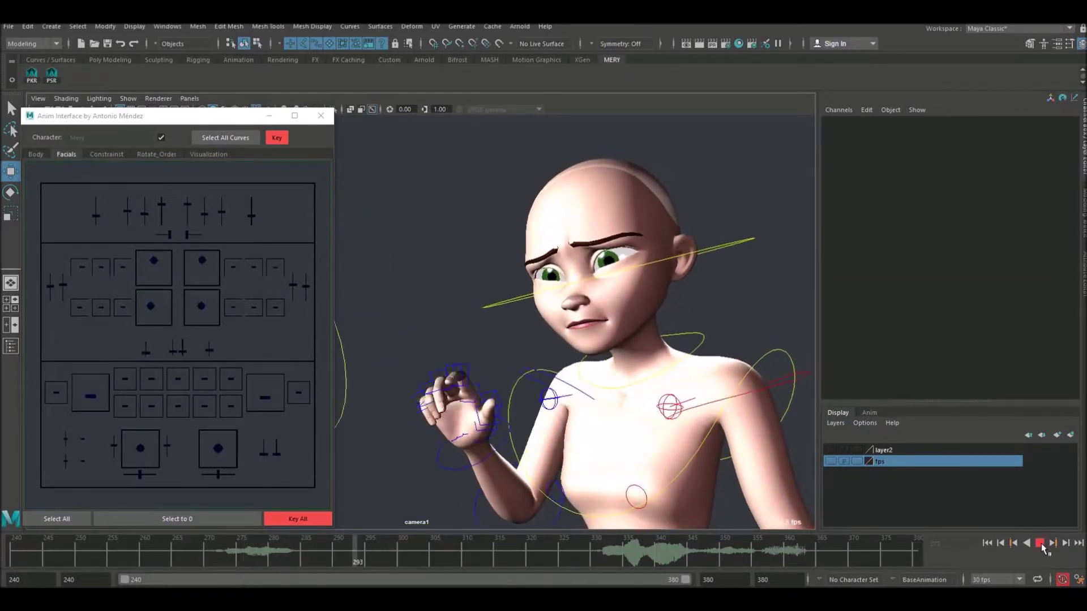
{"action": "key", "text": "alt+v"}
{"action": "mouse_move", "coordinate": [274, 552]}
{"action": "left_mouse_down"}
{"action": "mouse_move", "coordinate": [442, 559]}
{"action": "mouse_move", "coordinate": [165, 563]}
{"action": "mouse_move", "coordinate": [255, 561]}
{"action": "mouse_move", "coordinate": [204, 558]}
{"action": "left_mouse_up"}
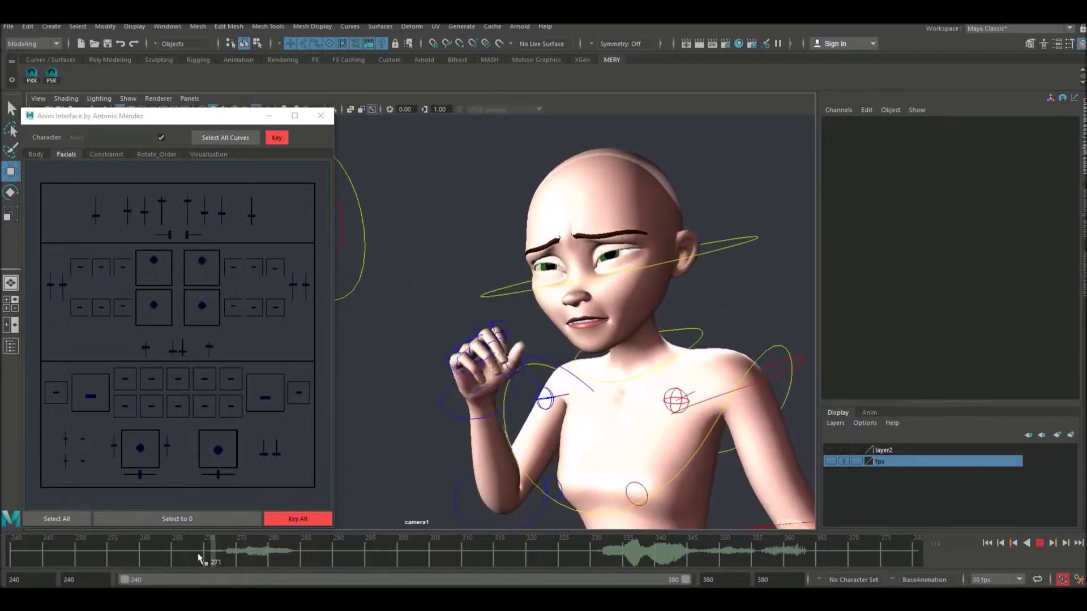
- Select Mery's jaw control and adjust the jaw opening at frame 270
{"action": "left_click", "coordinate": [220, 448]}
{"action": "left_click", "coordinate": [188, 554]}
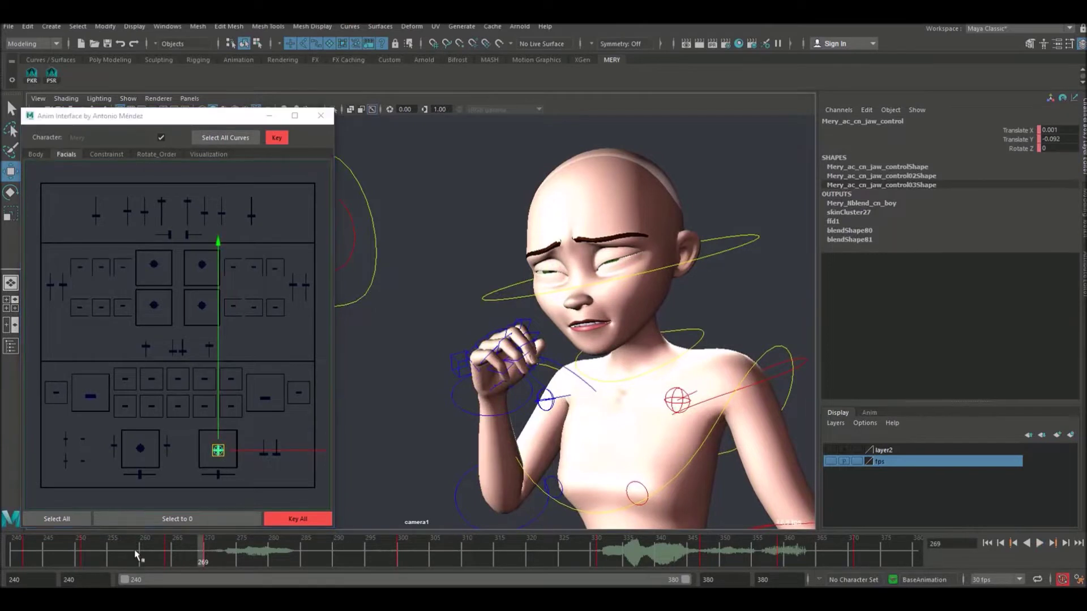
{"action": "key", "text": "alt+v"}
{"action": "left_click_drag", "start_coordinate": [194, 557], "coordinate": [205, 556]}
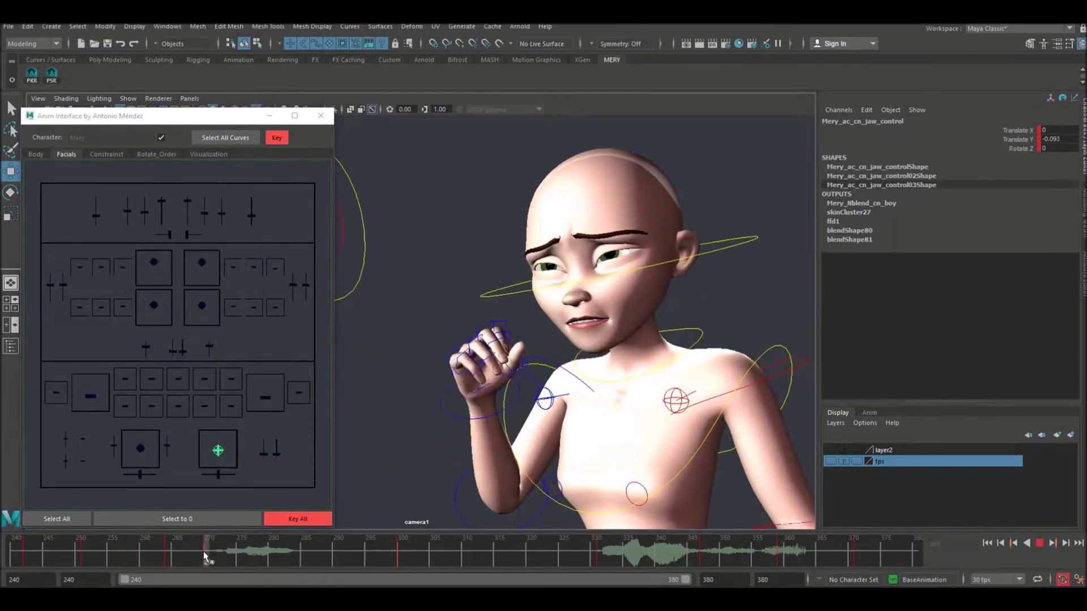
{"action": "left_click", "coordinate": [217, 430]}
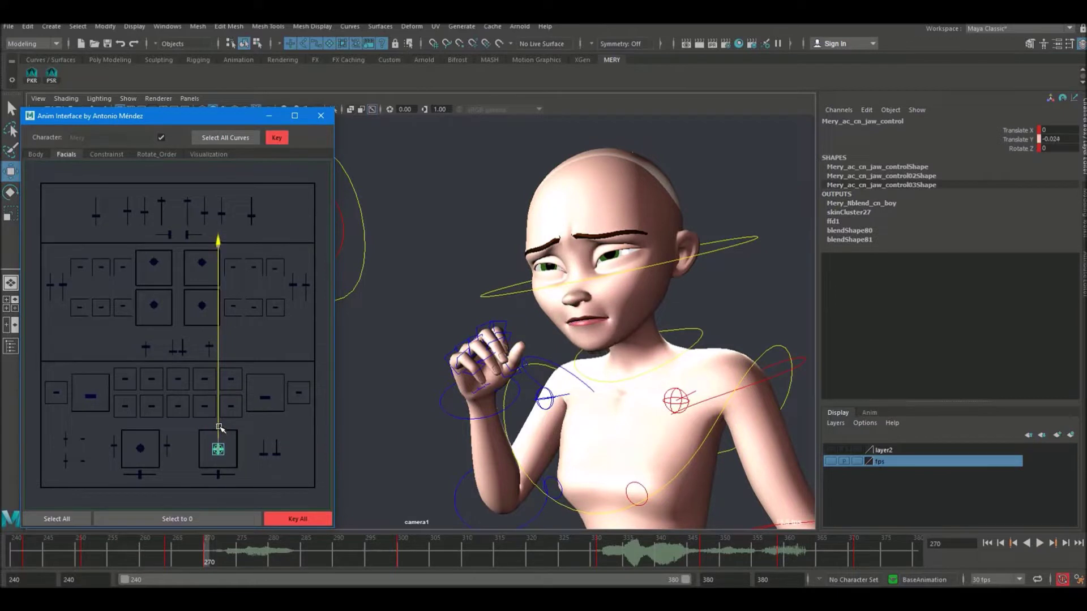
- Reshape the jaw at frame 276 and open it less at frame 286
{"action": "left_click_drag", "start_coordinate": [208, 547], "coordinate": [247, 545]}
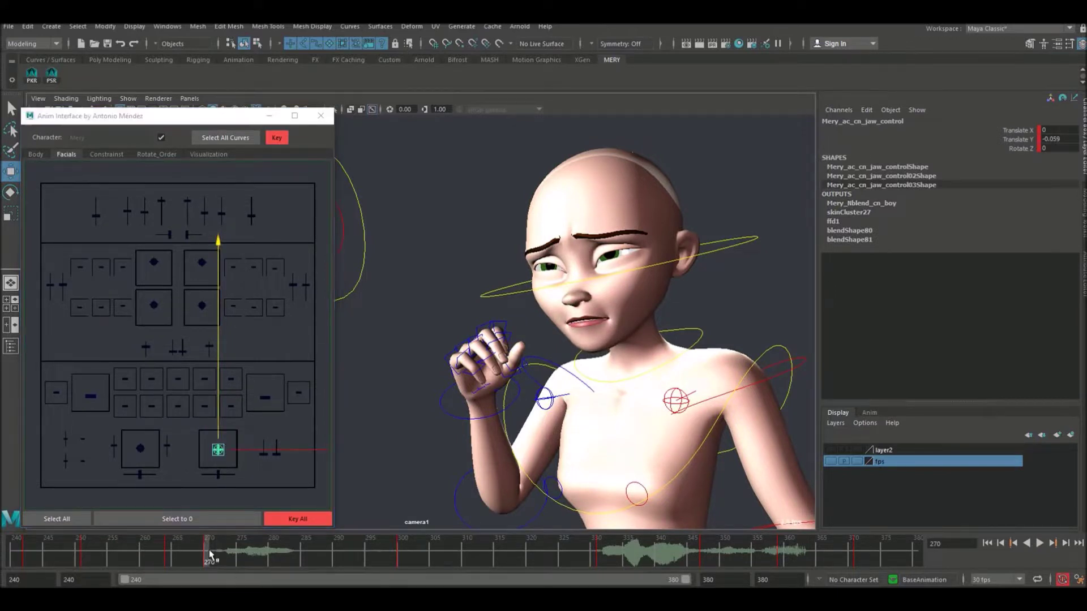
{"action": "left_click", "coordinate": [220, 355]}
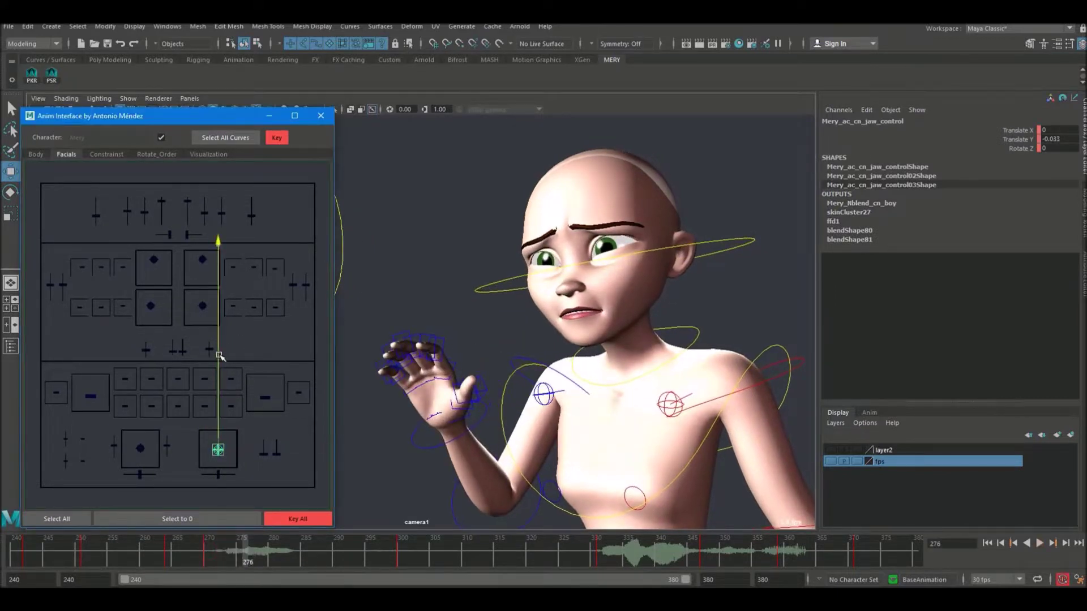
{"action": "mouse_move", "coordinate": [266, 550]}
{"action": "left_mouse_down"}
{"action": "mouse_move", "coordinate": [295, 553]}
{"action": "mouse_move", "coordinate": [309, 536]}
{"action": "left_mouse_up"}
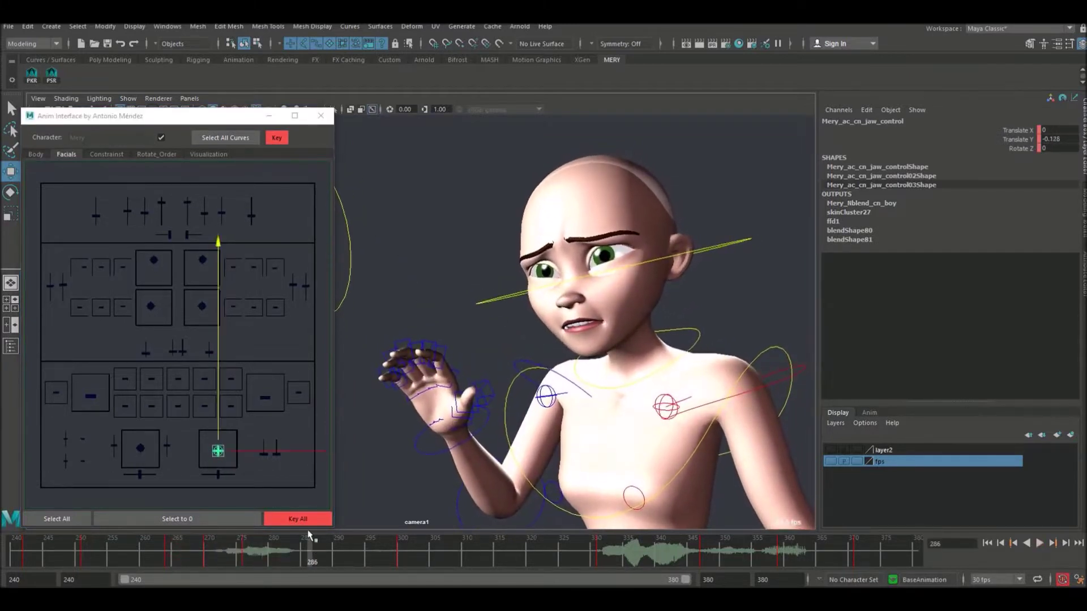
{"action": "left_click_drag", "start_coordinate": [223, 340], "coordinate": [221, 340]}
- Play back the new jaw motion, then select the left and right mouth-corner controls
{"action": "left_click", "coordinate": [162, 552]}
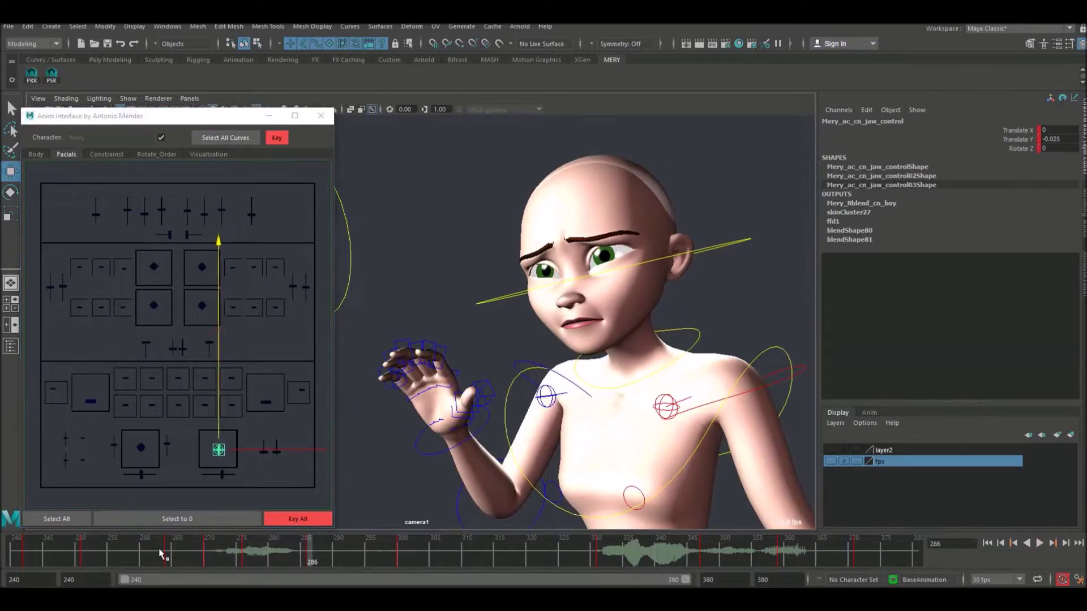
{"action": "key", "text": "alt+v"}
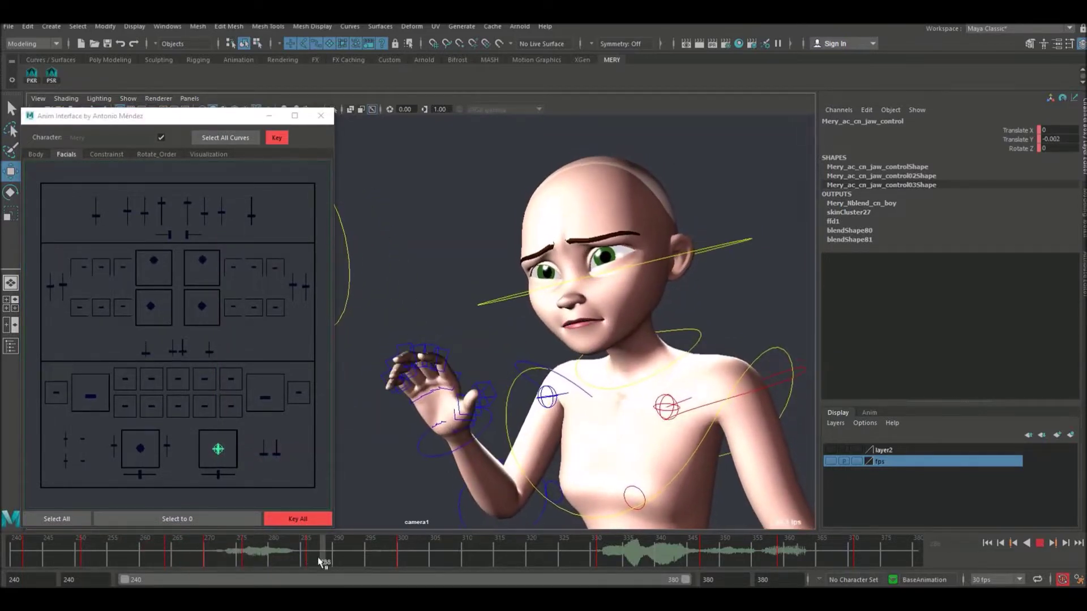
{"action": "left_click", "coordinate": [194, 557]}
{"action": "left_click", "coordinate": [290, 435]}
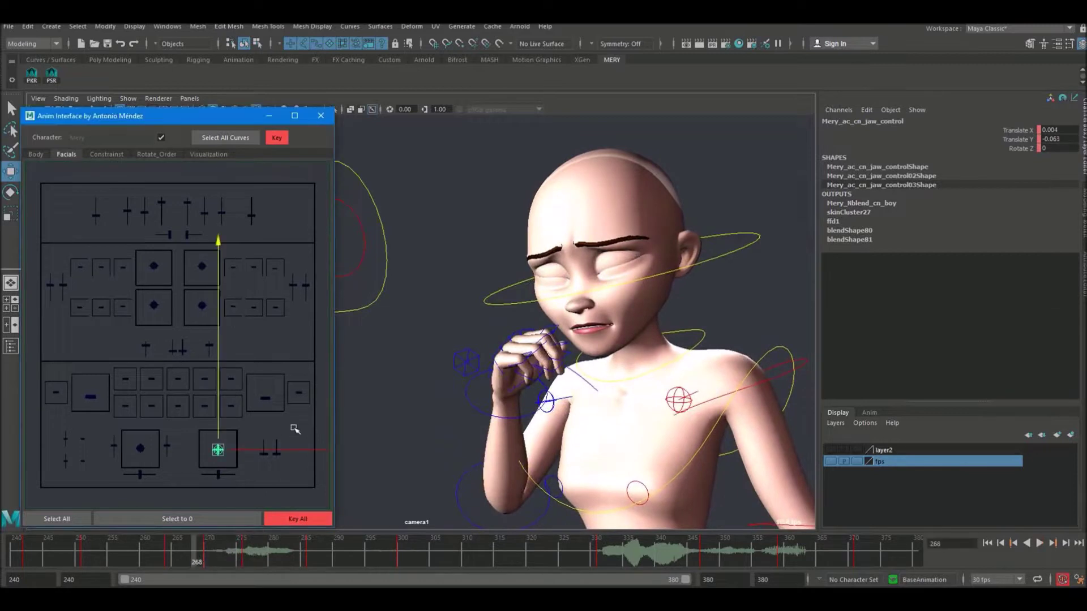
{"action": "left_click", "coordinate": [265, 400]}
{"action": "left_click", "coordinate": [93, 401]}
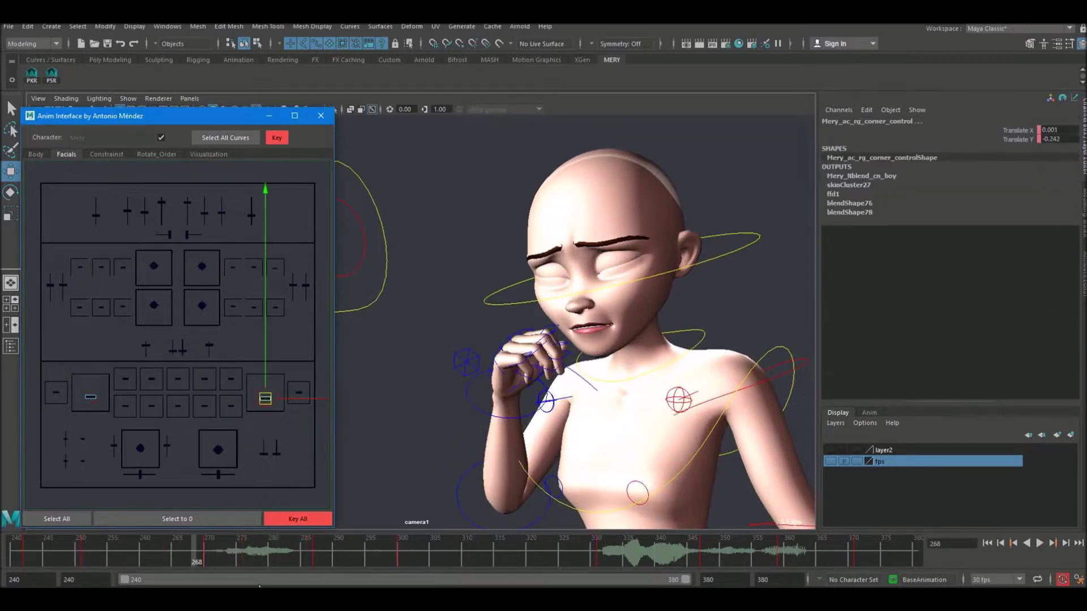
- Push the right mouth corner outward around frames 269–270
{"action": "left_click", "coordinate": [185, 560]}
{"action": "left_click_drag", "start_coordinate": [173, 559], "coordinate": [209, 562]}
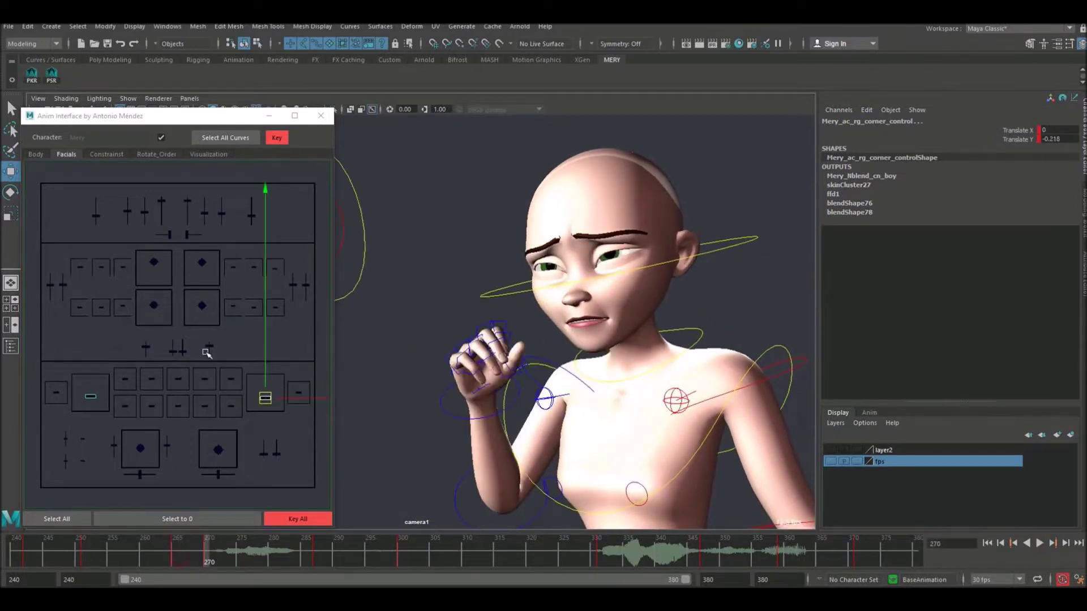
{"action": "left_click", "coordinate": [89, 392]}
{"action": "left_click", "coordinate": [93, 396]}
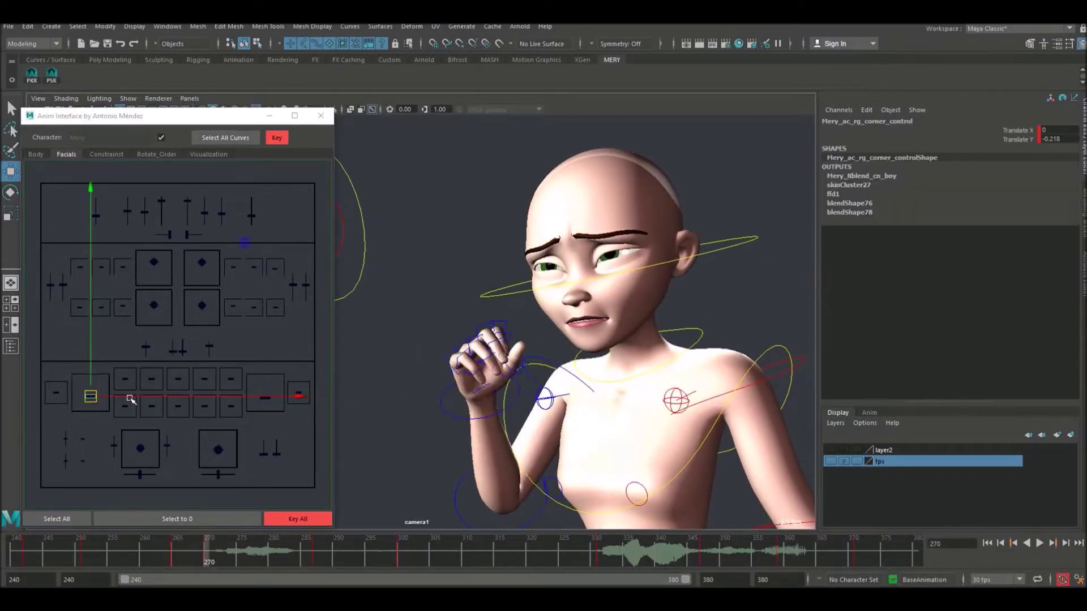
{"action": "left_click_drag", "start_coordinate": [128, 396], "coordinate": [134, 398]}
{"action": "left_click", "coordinate": [251, 396]}
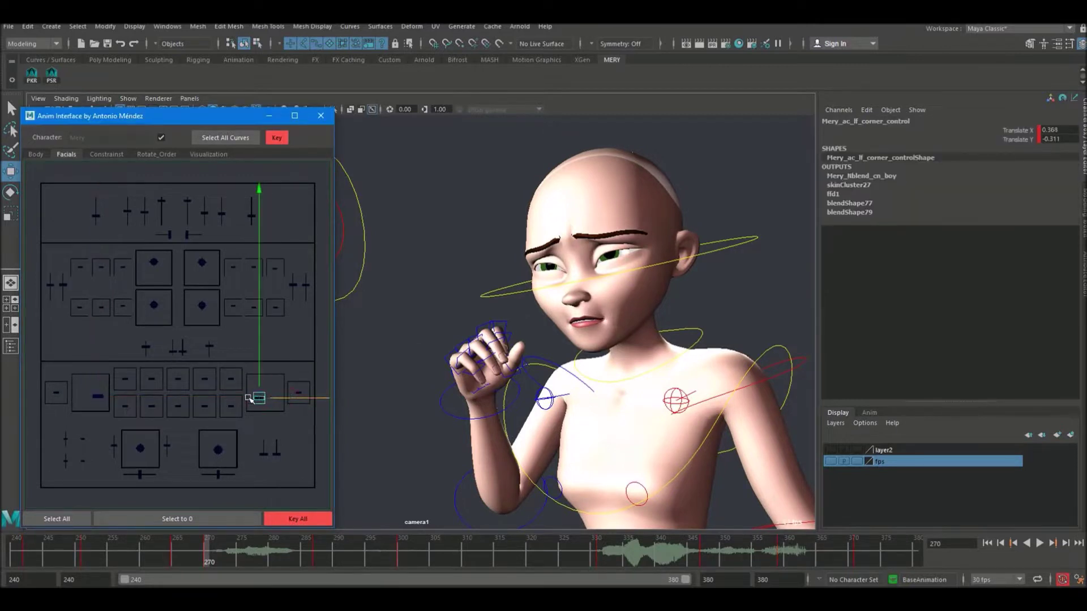
{"action": "left_click", "coordinate": [95, 396]}
- Adjust the left and right mouth corners around frames 275–277 and check the poses
{"action": "left_click_drag", "start_coordinate": [230, 558], "coordinate": [249, 552]}
{"action": "left_click", "coordinate": [98, 385]}
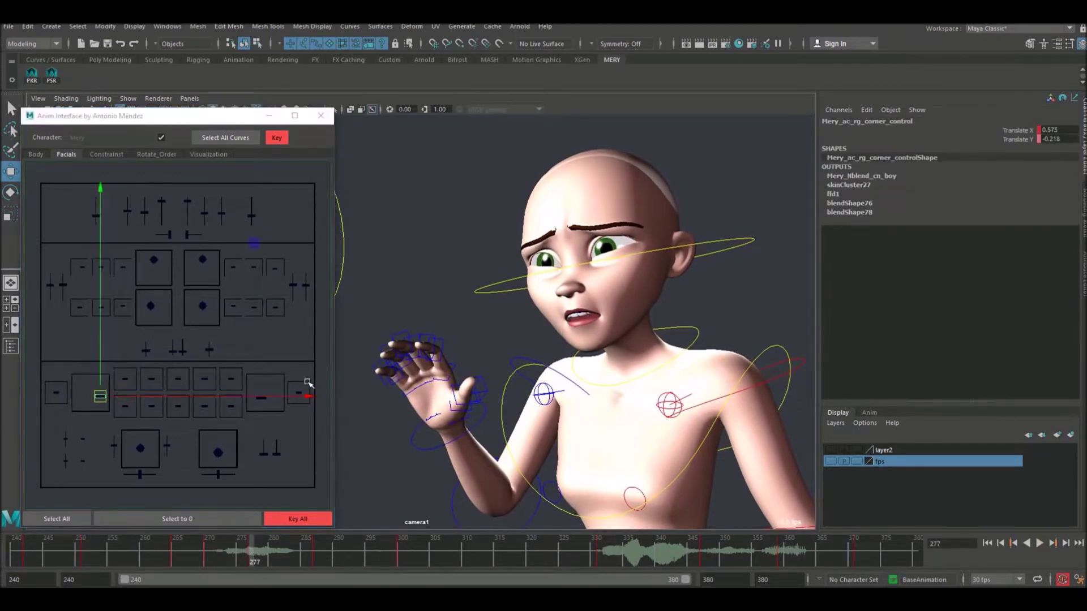
{"action": "left_click", "coordinate": [261, 397]}
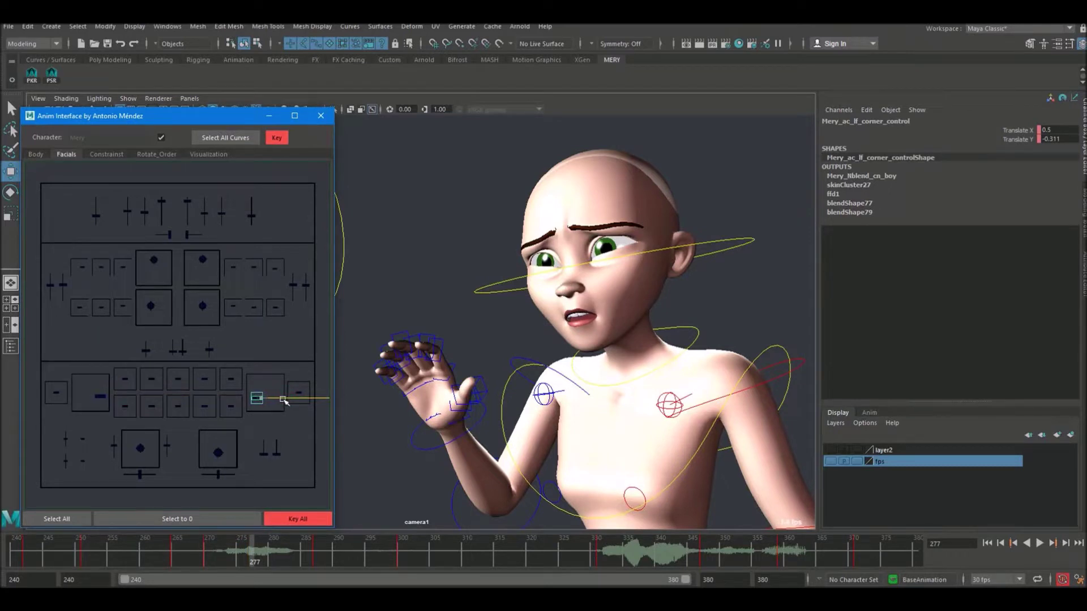
{"action": "left_click", "coordinate": [105, 399]}
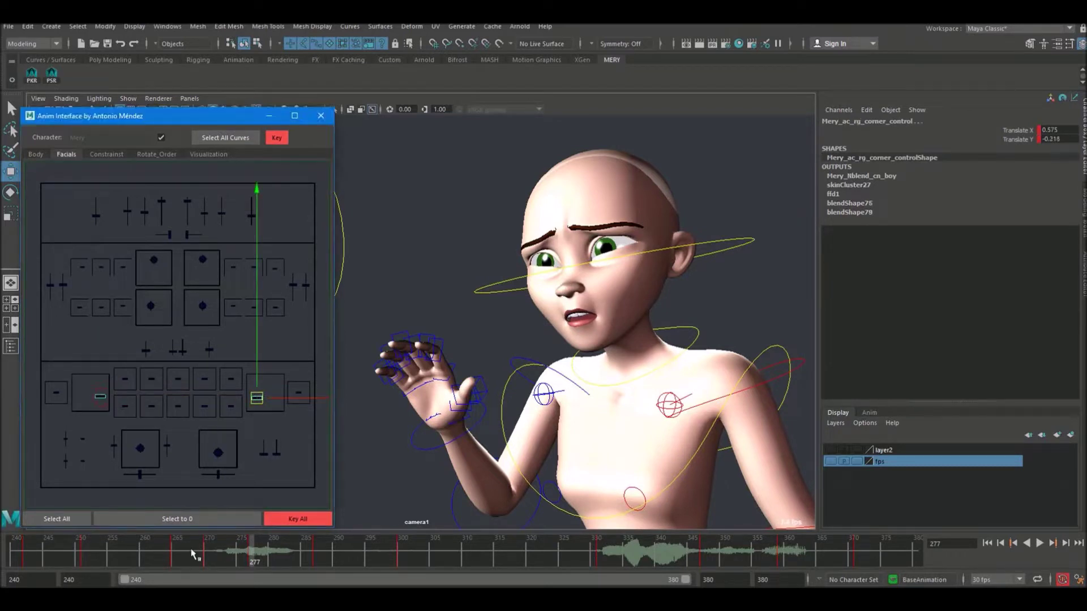
{"action": "mouse_move", "coordinate": [193, 555]}
{"action": "left_mouse_down"}
{"action": "mouse_move", "coordinate": [299, 555]}
{"action": "mouse_move", "coordinate": [170, 555]}
{"action": "mouse_move", "coordinate": [207, 555]}
{"action": "left_mouse_up"}
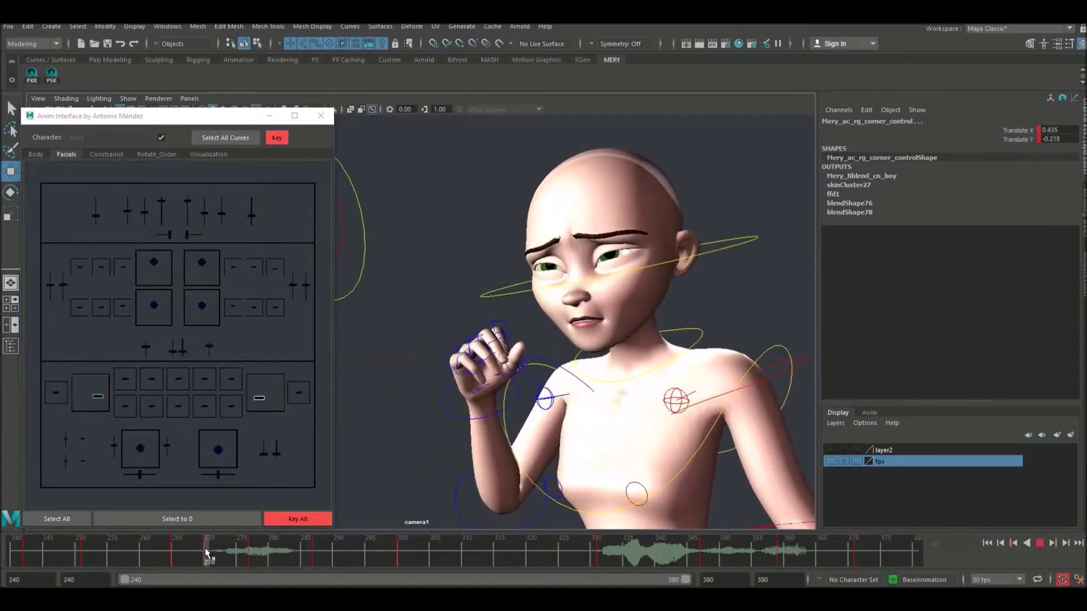
- Raise the mouth_move control at frame 270 and key the mouth pose at frame 277
{"action": "key", "text": "w"}
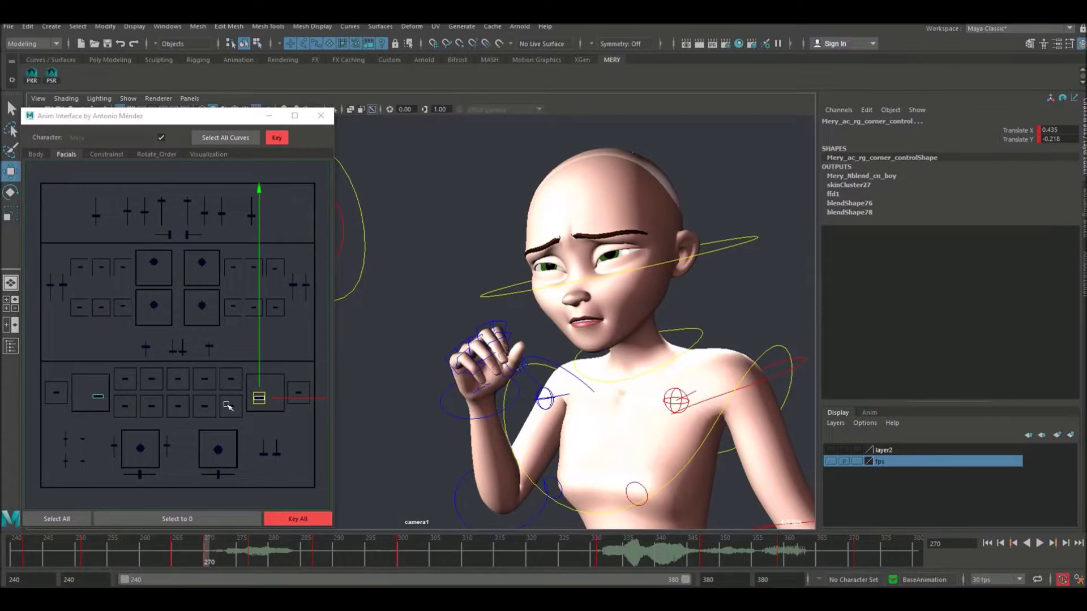
{"action": "left_click", "coordinate": [143, 450]}
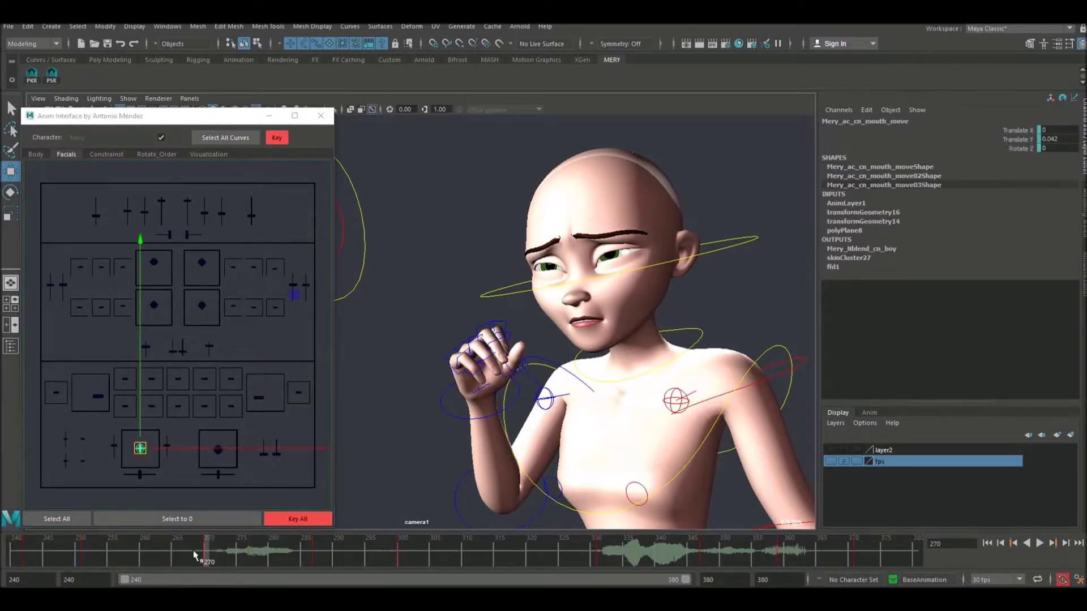
{"action": "mouse_move", "coordinate": [194, 555]}
{"action": "left_mouse_down"}
{"action": "mouse_move", "coordinate": [171, 556]}
{"action": "mouse_move", "coordinate": [210, 558]}
{"action": "left_mouse_up"}
{"action": "left_click_drag", "start_coordinate": [141, 407], "coordinate": [141, 406]}
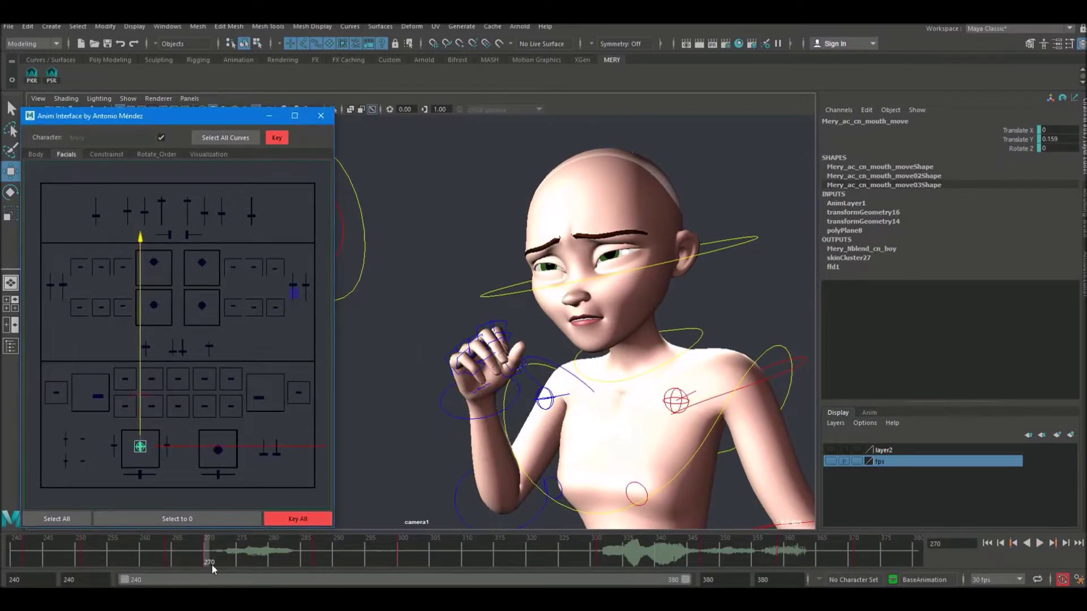
{"action": "left_click_drag", "start_coordinate": [212, 564], "coordinate": [253, 552]}
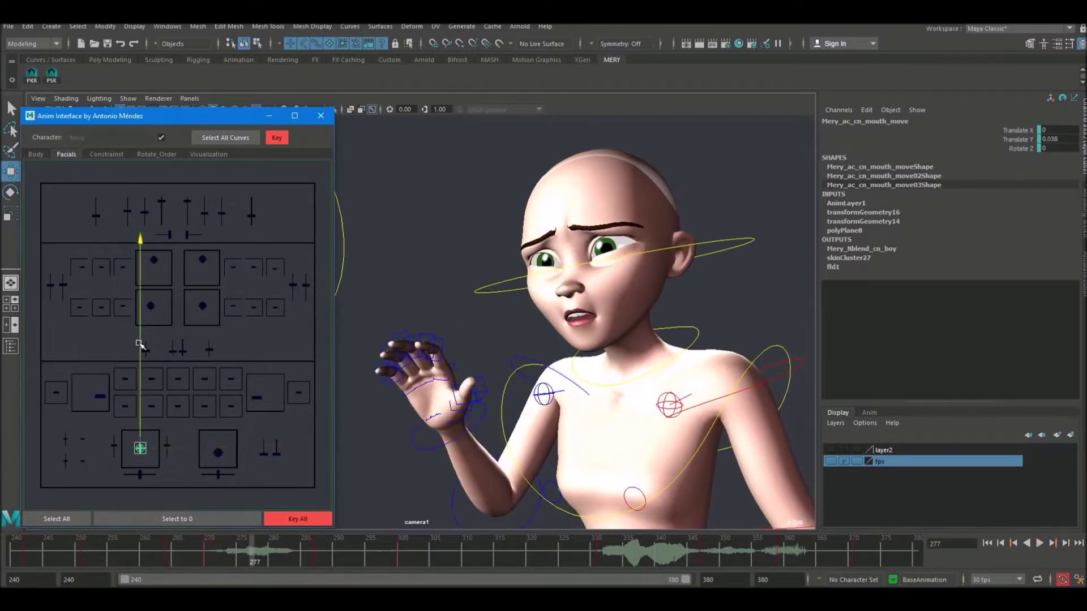
{"action": "left_click", "coordinate": [298, 519]}
{"action": "mouse_move", "coordinate": [255, 552]}
{"action": "left_mouse_down"}
{"action": "mouse_move", "coordinate": [248, 546]}
{"action": "mouse_move", "coordinate": [315, 545]}
{"action": "mouse_move", "coordinate": [195, 546]}
{"action": "mouse_move", "coordinate": [304, 560]}
{"action": "left_mouse_up"}
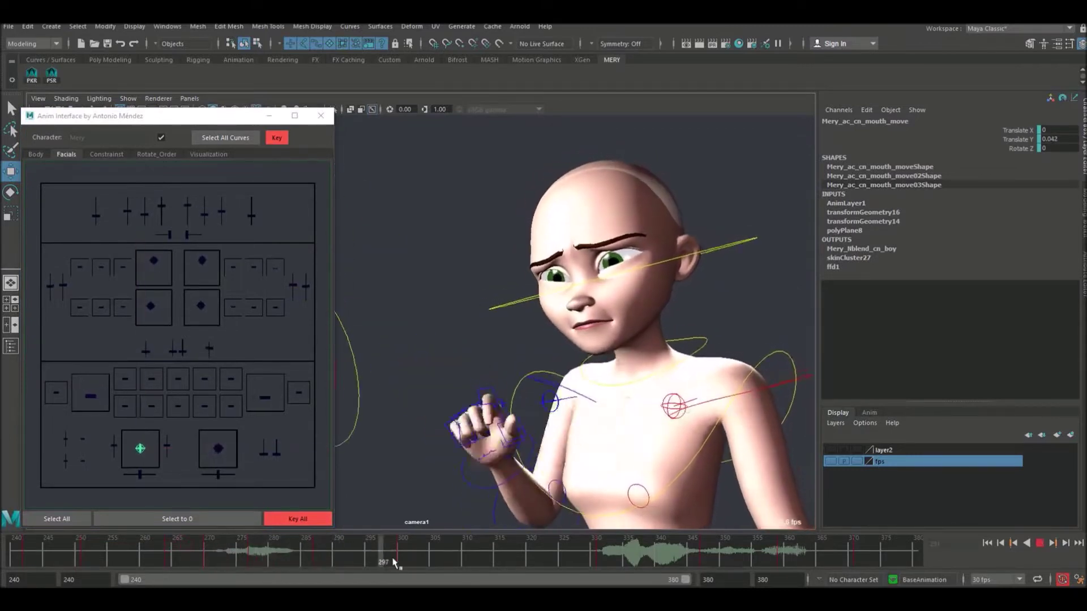
{"action": "left_click", "coordinate": [219, 448]}
{"action": "key", "text": "Escape"}
- Close the jaw slightly at frame 292, replay the line, and return to frame 292
{"action": "mouse_move", "coordinate": [357, 551]}
{"action": "left_mouse_down"}
{"action": "mouse_move", "coordinate": [347, 549]}
{"action": "mouse_move", "coordinate": [376, 553]}
{"action": "mouse_move", "coordinate": [348, 557]}
{"action": "left_mouse_up"}
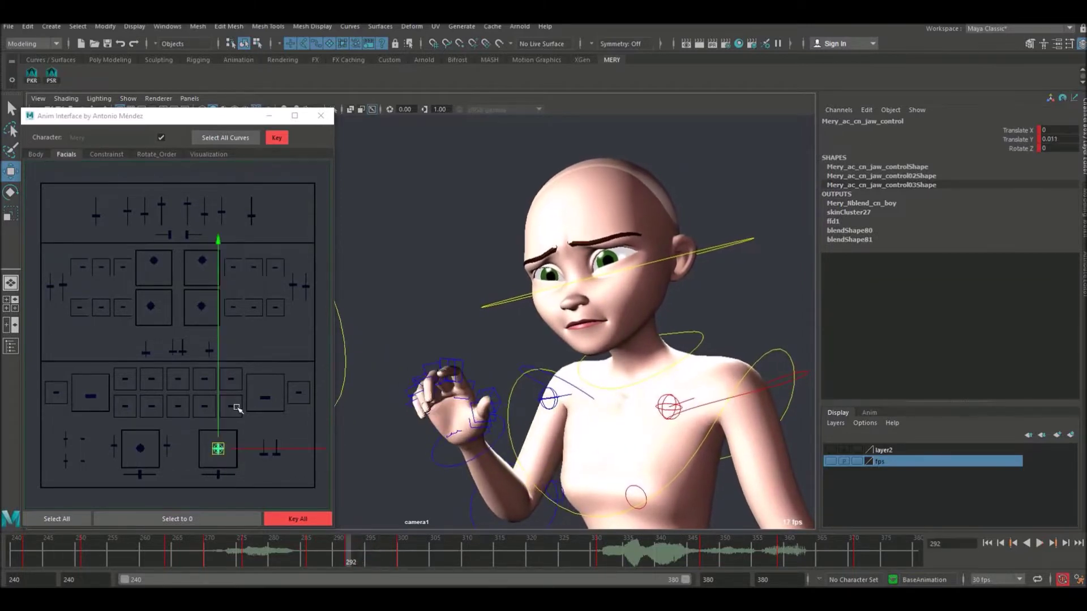
{"action": "left_click_drag", "start_coordinate": [218, 400], "coordinate": [219, 401]}
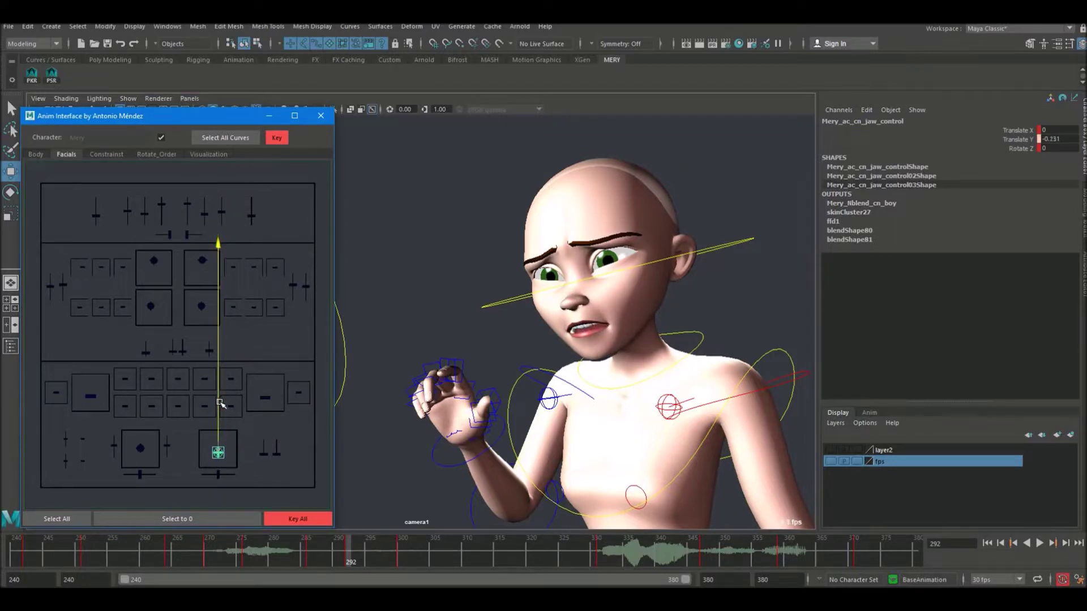
{"action": "key", "text": "alt+v"}
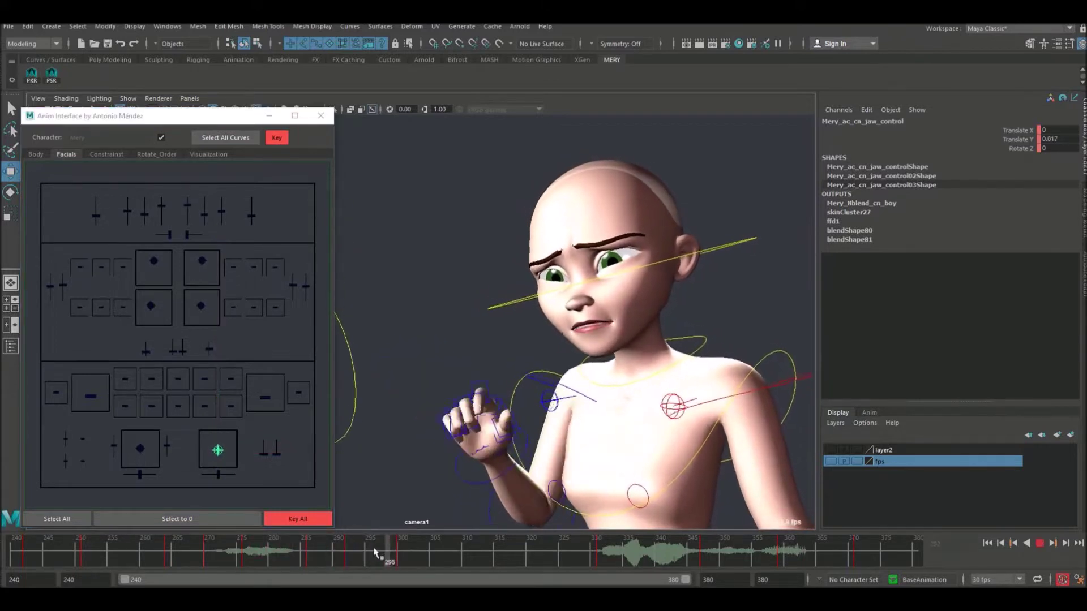
{"action": "mouse_move", "coordinate": [391, 554]}
{"action": "left_mouse_down", "text": "shift"}
{"action": "mouse_move", "coordinate": [450, 558]}
{"action": "mouse_move", "coordinate": [395, 557]}
{"action": "left_mouse_up", "text": "shift"}
{"action": "key", "text": "alt+v"}
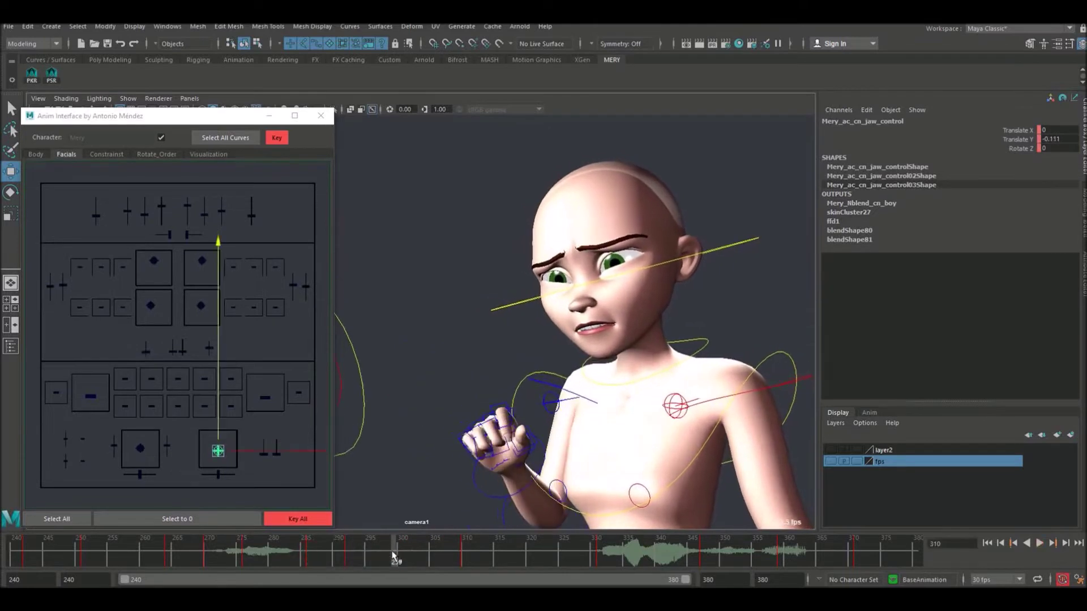
{"action": "left_click", "coordinate": [222, 378]}
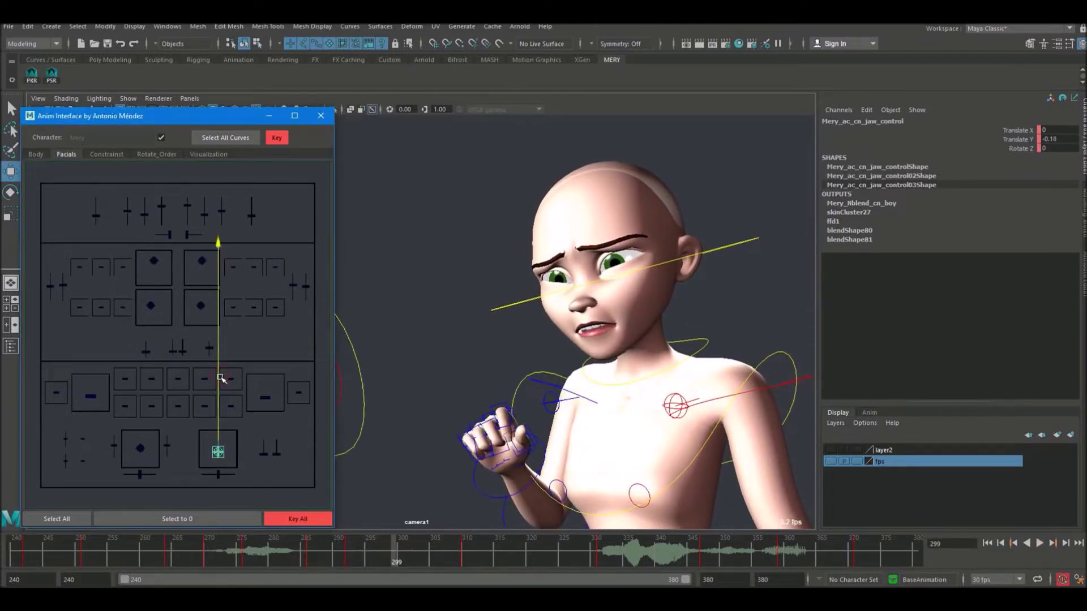
{"action": "key", "text": "alt+v"}
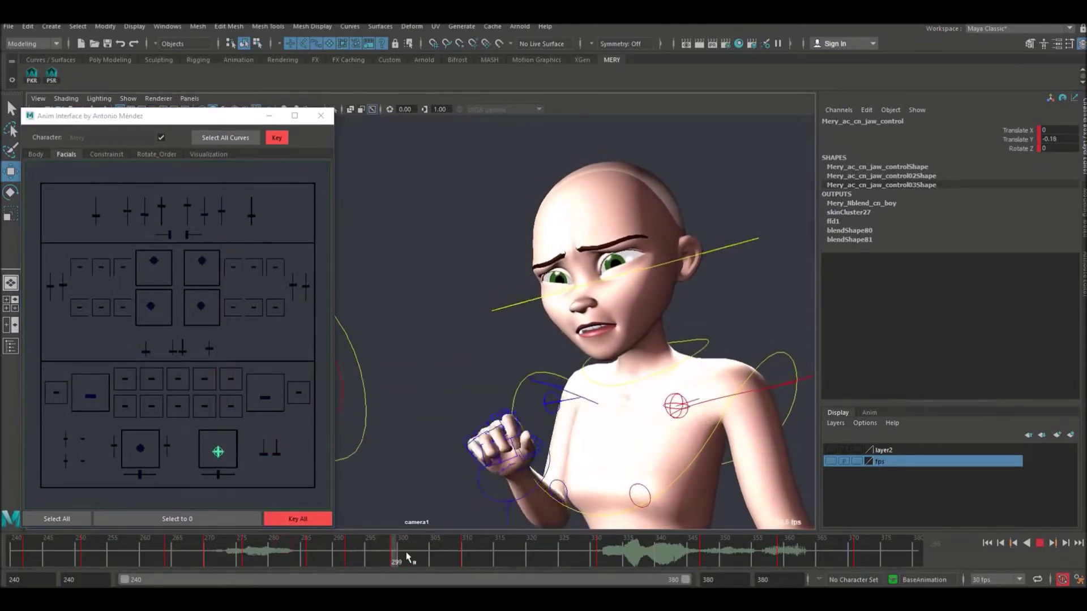
{"action": "left_click_drag", "start_coordinate": [459, 561], "coordinate": [352, 561]}
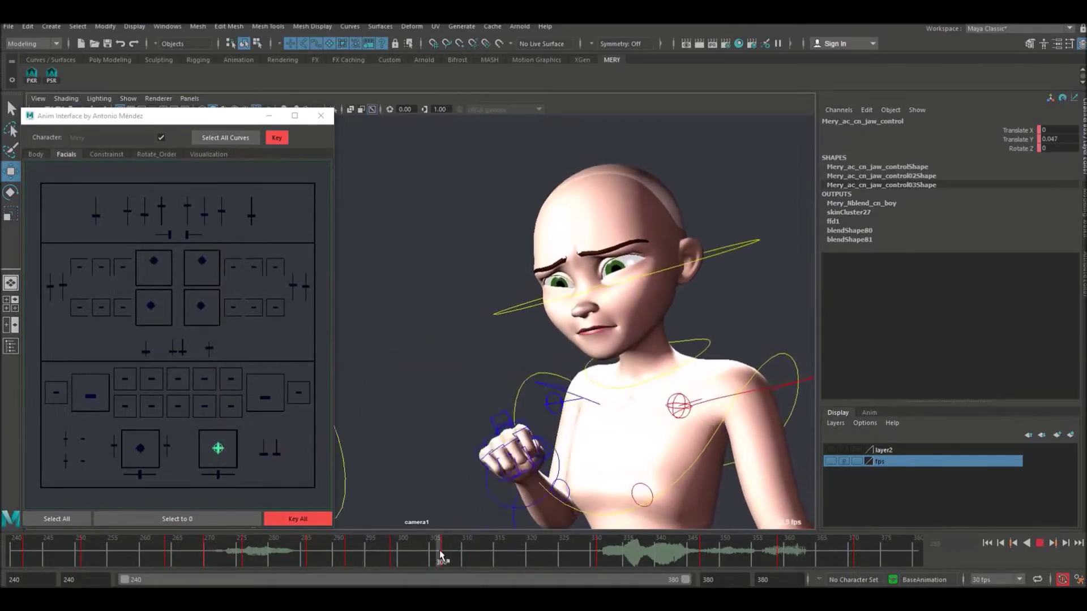
- Play back the dialogue from frame 300, reviewing poses through frames 313–336
{"action": "left_click", "coordinate": [402, 552]}
{"action": "left_click", "coordinate": [262, 397]}
{"action": "left_click", "coordinate": [90, 396]}
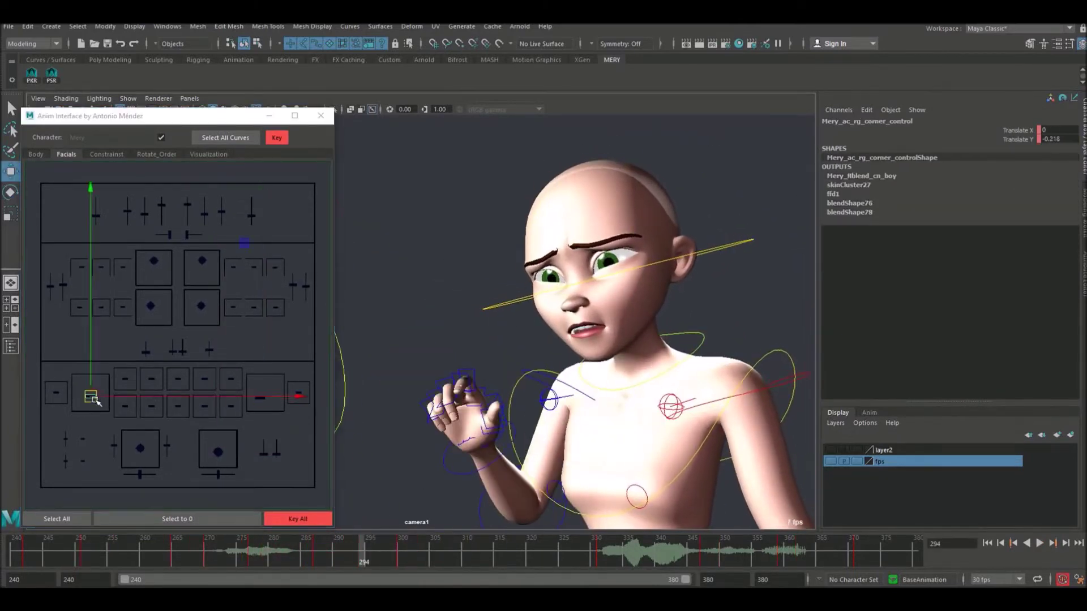
{"action": "left_click", "coordinate": [266, 397]}
{"action": "key", "text": "alt+v"}
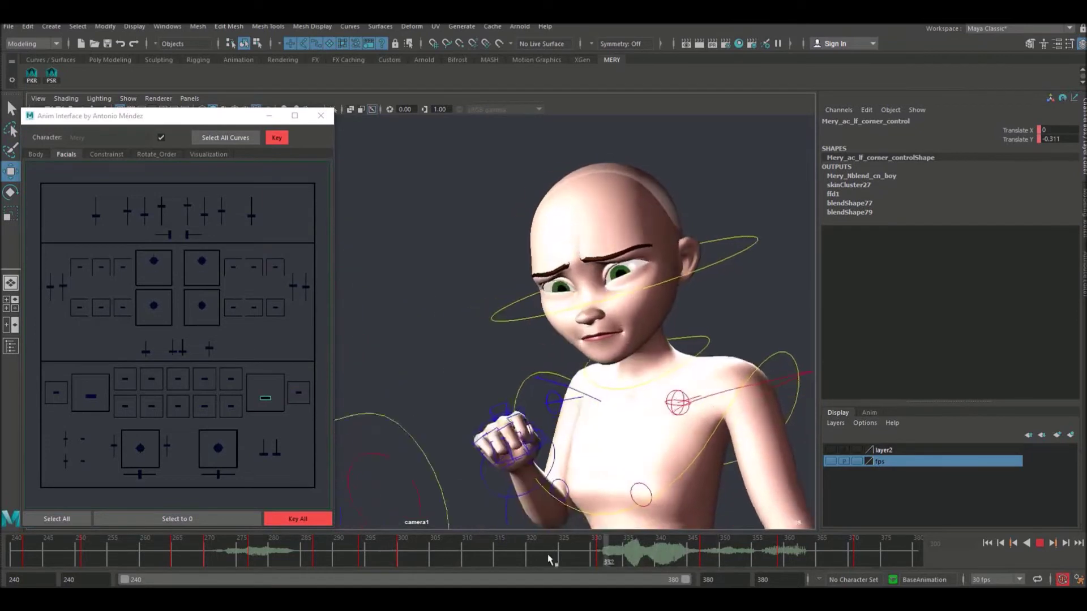
{"action": "left_click", "coordinate": [509, 561]}
{"action": "left_click", "coordinate": [430, 340]}
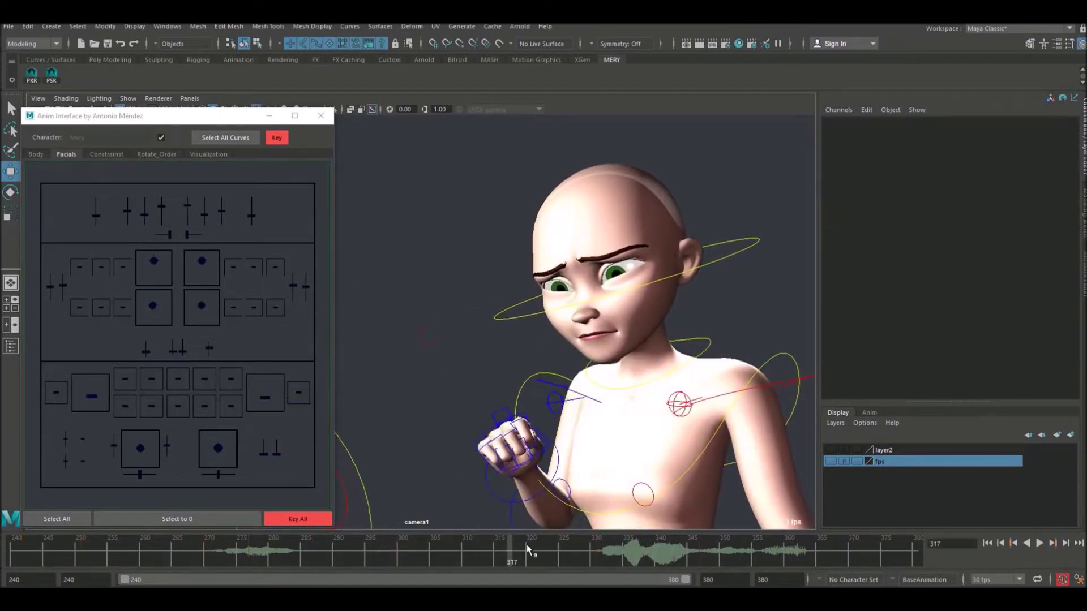
{"action": "key", "text": "alt+v"}
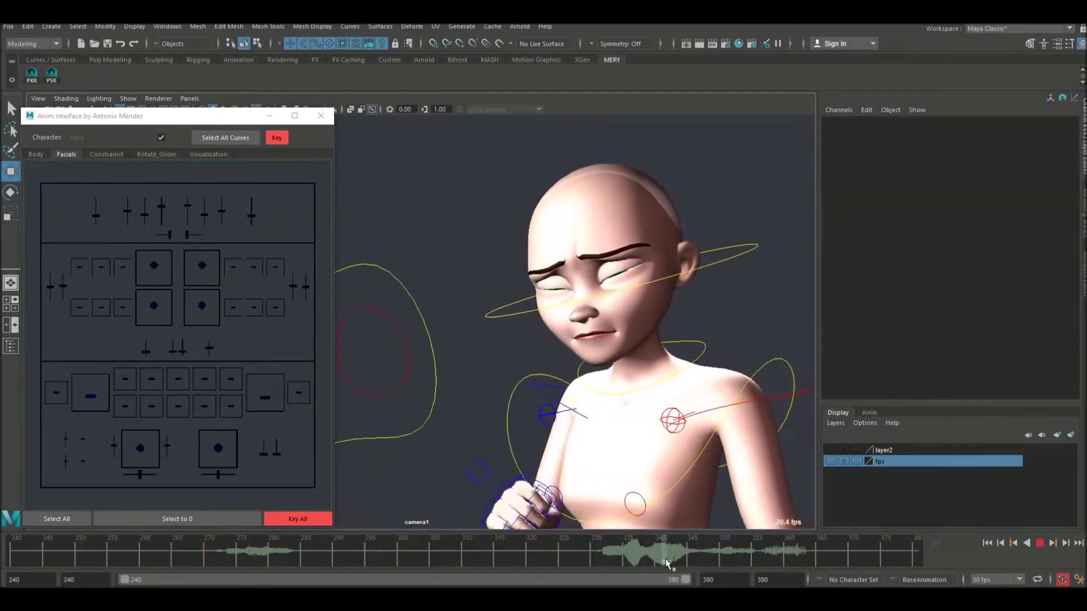
{"action": "left_click", "coordinate": [516, 552]}
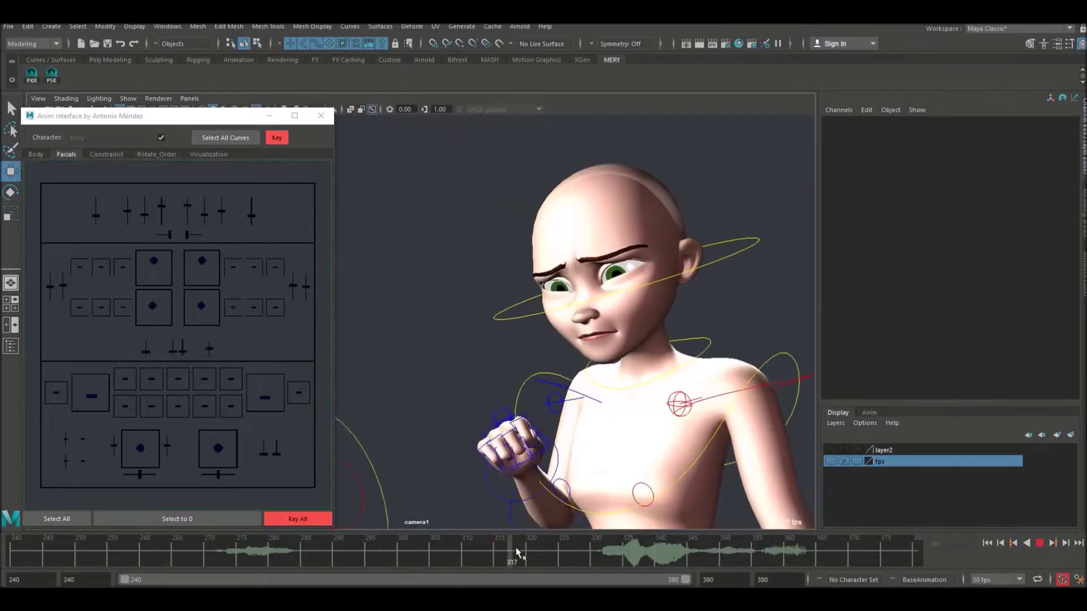
{"action": "left_click_drag", "start_coordinate": [516, 551], "coordinate": [487, 552]}
{"action": "left_click", "coordinate": [1041, 543]}
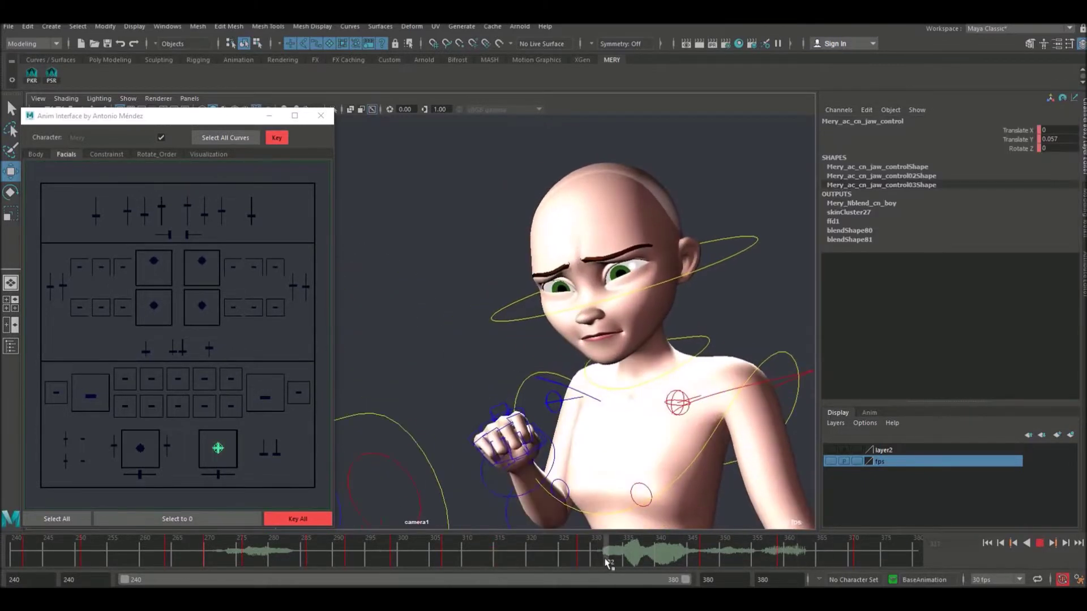
{"action": "left_click_drag", "start_coordinate": [605, 558], "coordinate": [599, 558]}
{"action": "key", "text": "alt+v"}
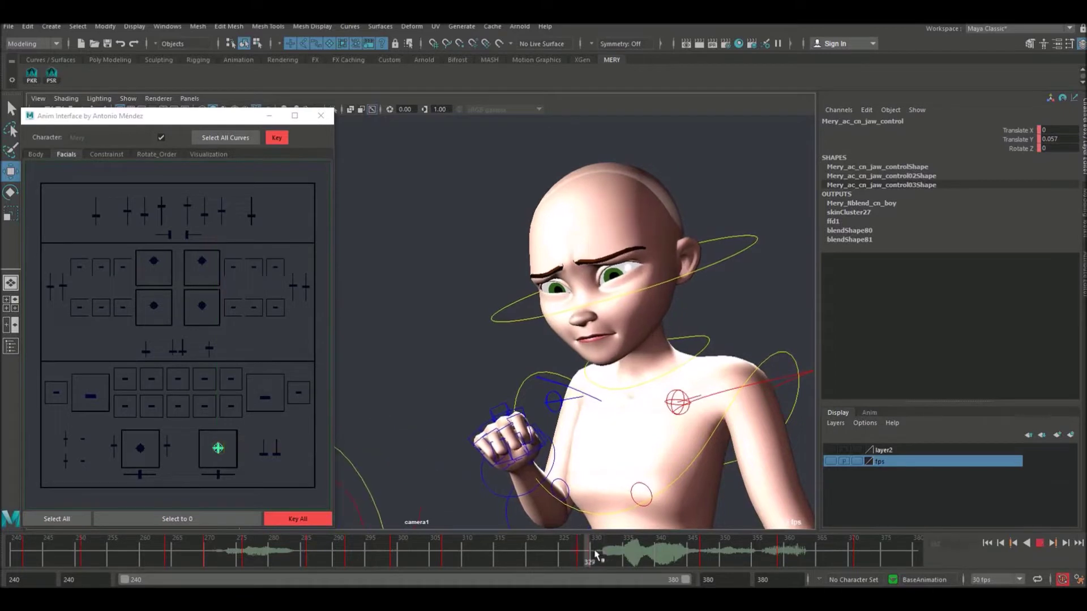
- Adjust the jaw opening at frames 333, 335 and 337, then replay to check sync
{"action": "left_click", "coordinate": [219, 397]}
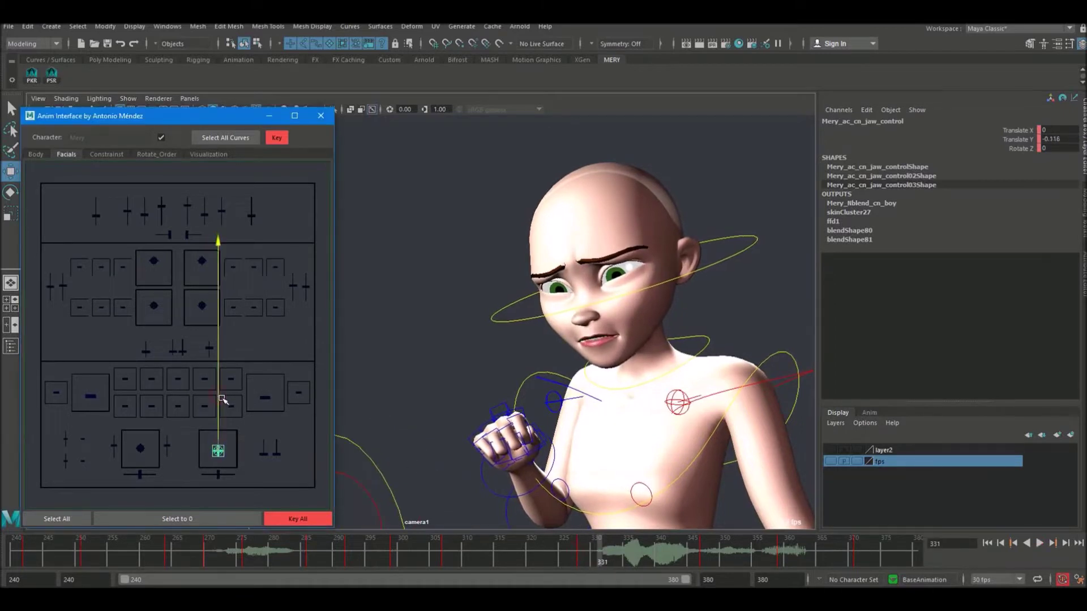
{"action": "left_click_drag", "start_coordinate": [565, 558], "coordinate": [624, 556]}
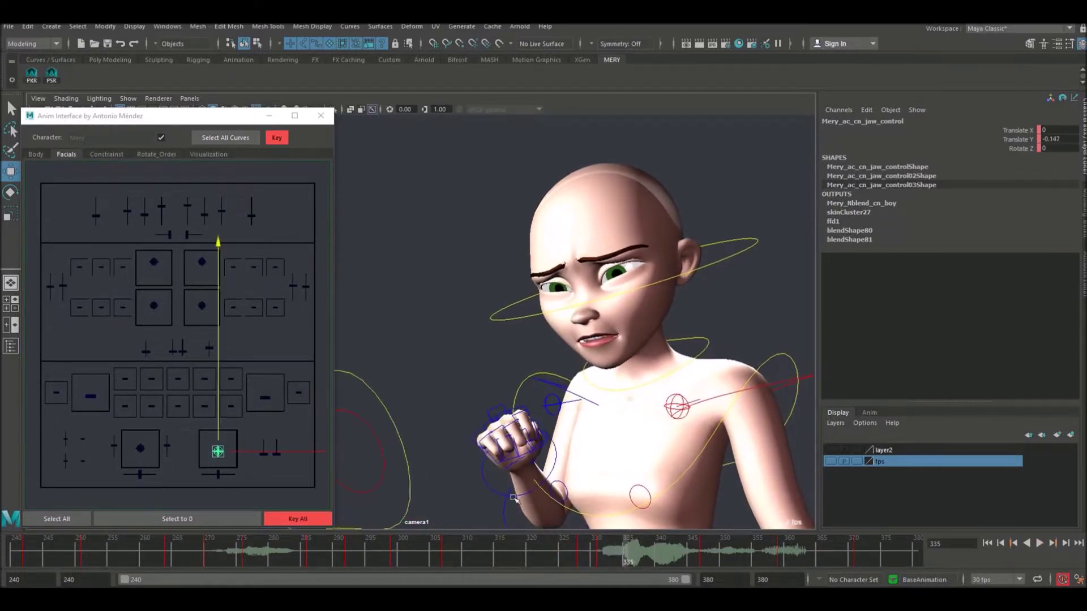
{"action": "left_click", "coordinate": [221, 407]}
{"action": "left_click_drag", "start_coordinate": [624, 567], "coordinate": [641, 559]}
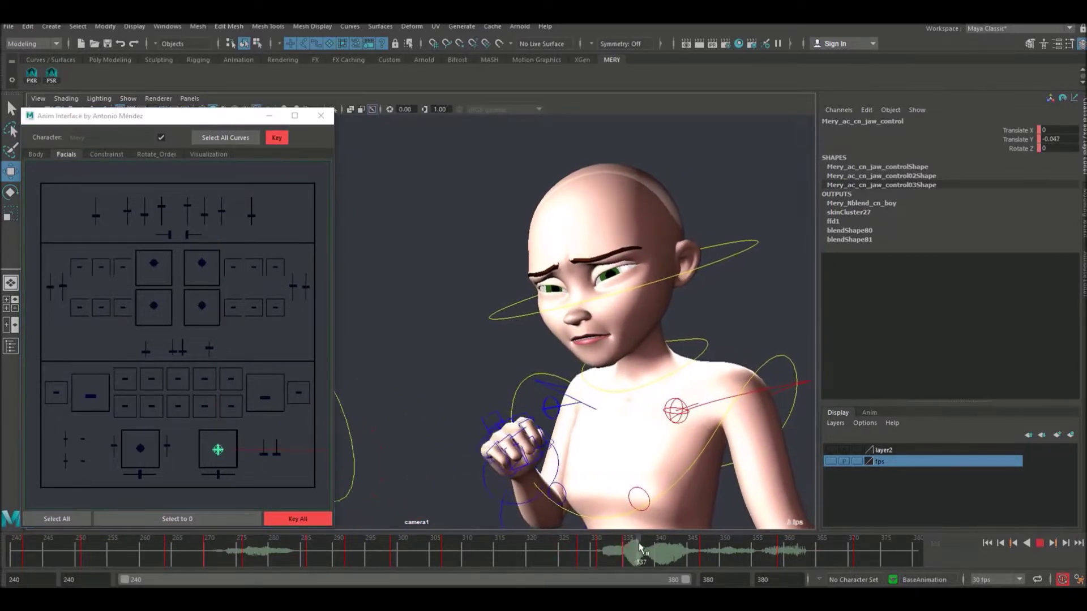
{"action": "left_click", "coordinate": [218, 412]}
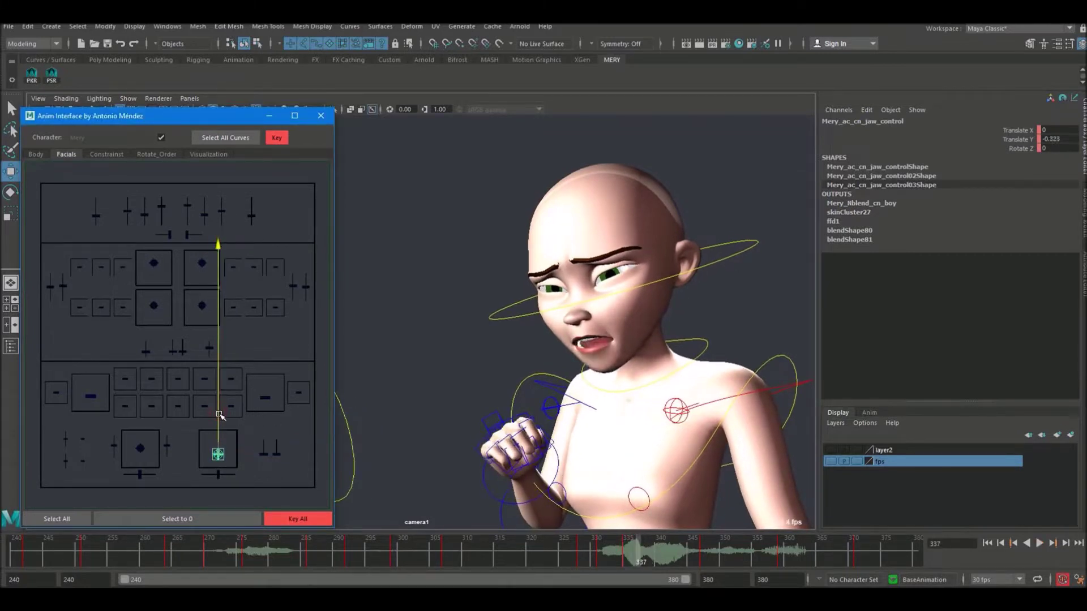
{"action": "left_click_drag", "start_coordinate": [633, 553], "coordinate": [618, 554]}
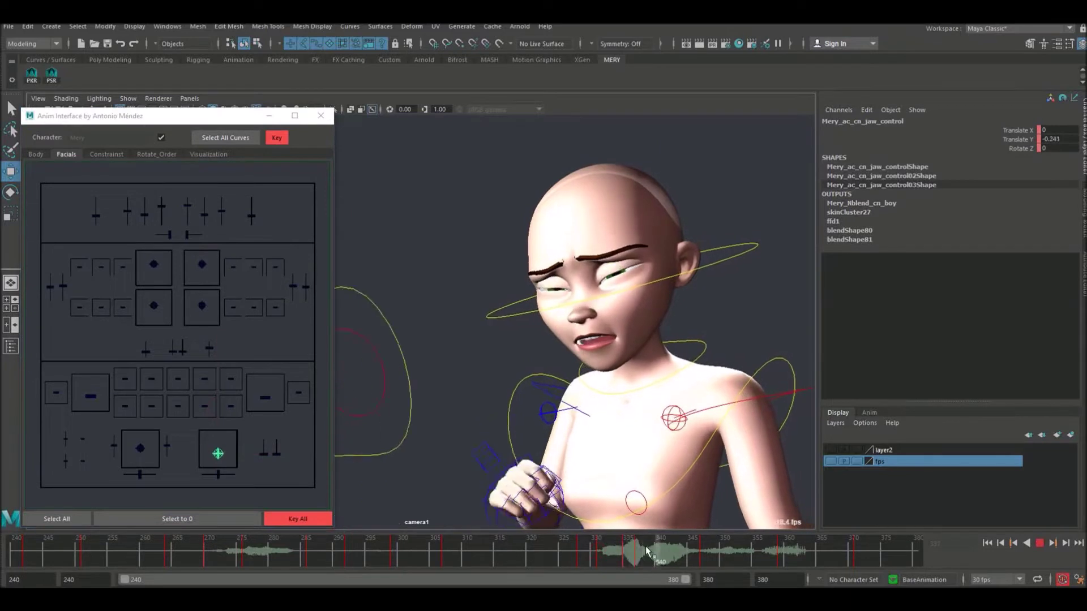
{"action": "key", "text": "alt+v"}
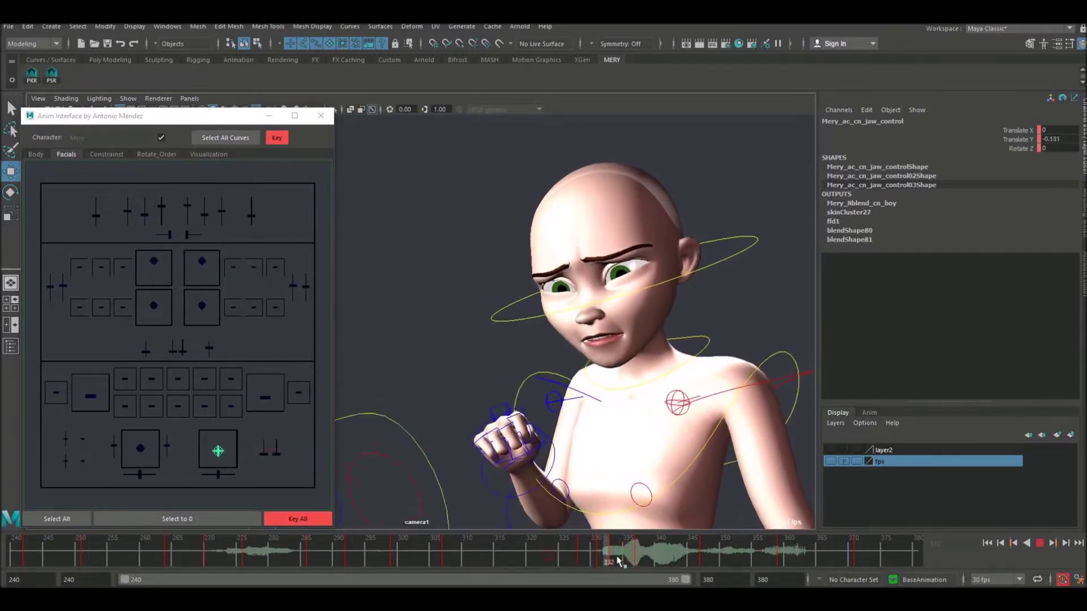
- Adjust the jaw opening at frames 341 and 343, replaying between changes
{"action": "left_click", "coordinate": [638, 558]}
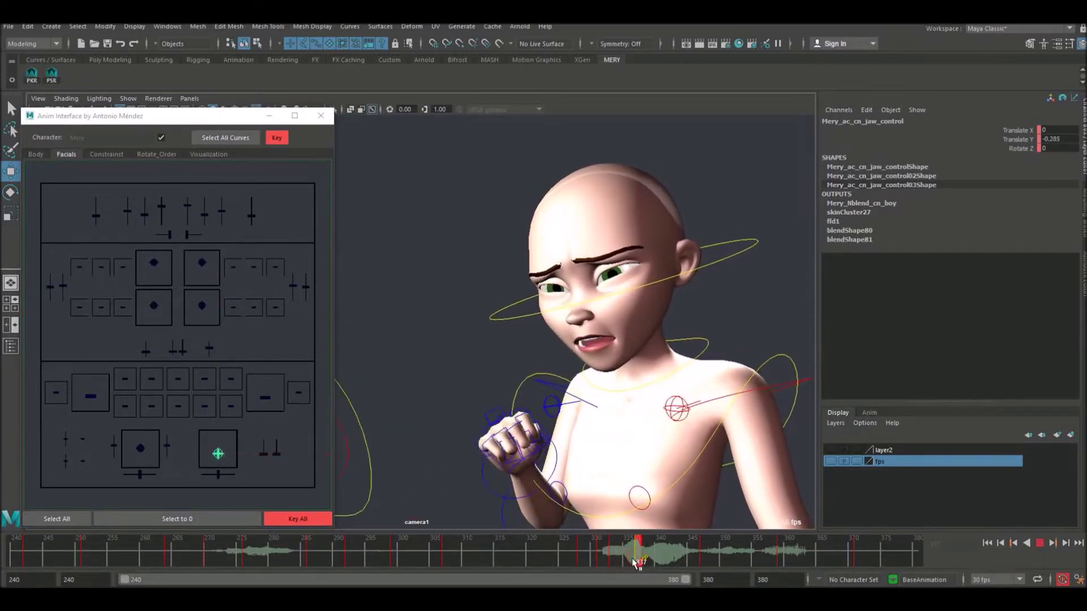
{"action": "key", "text": "alt+v"}
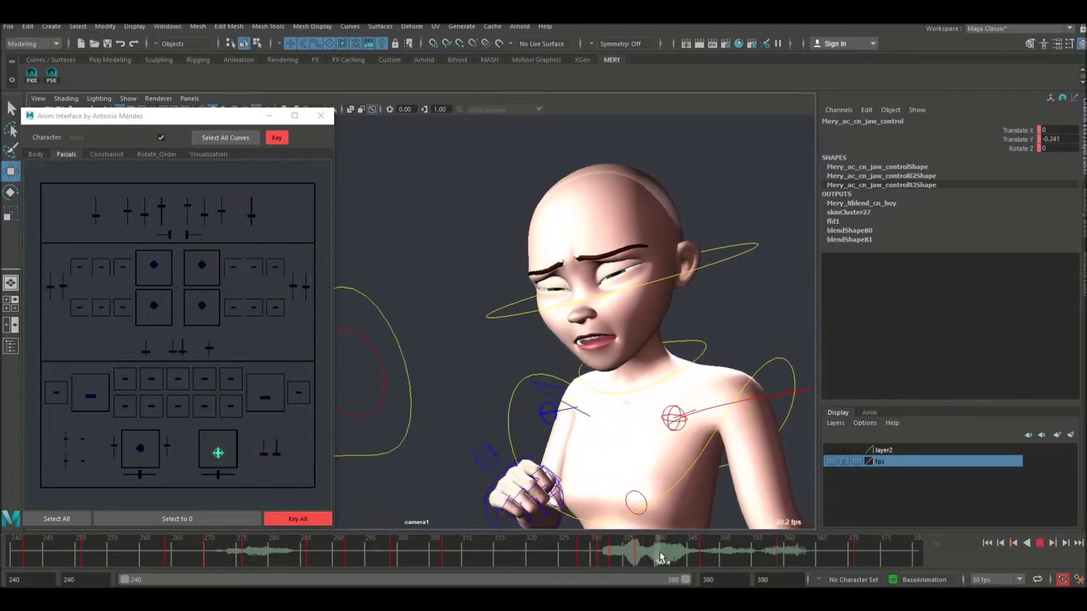
{"action": "key", "text": "alt+v"}
{"action": "left_click", "coordinate": [219, 415]}
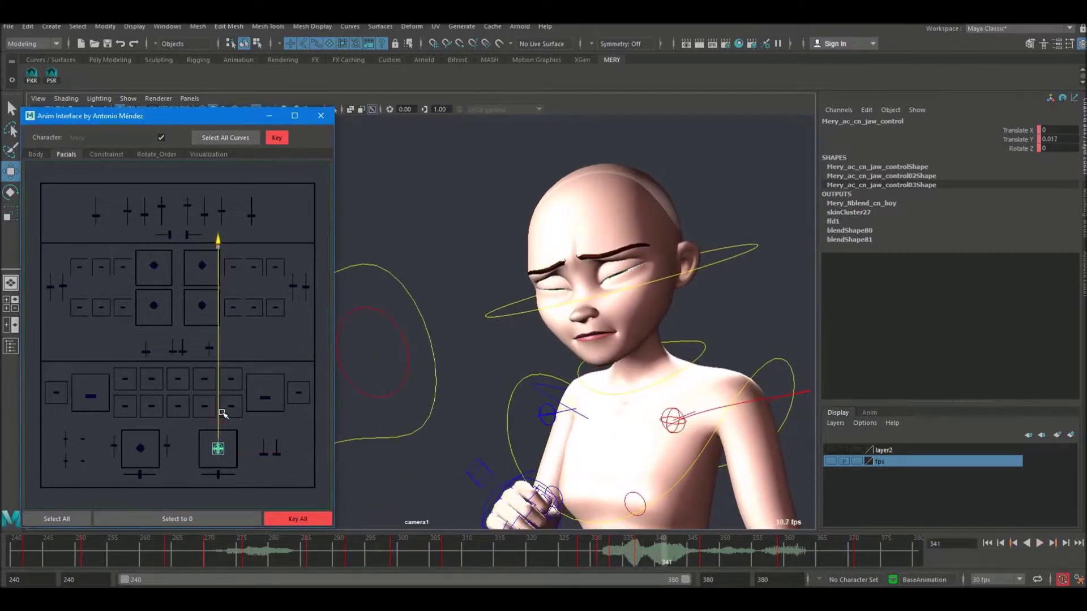
{"action": "key", "text": "alt+v"}
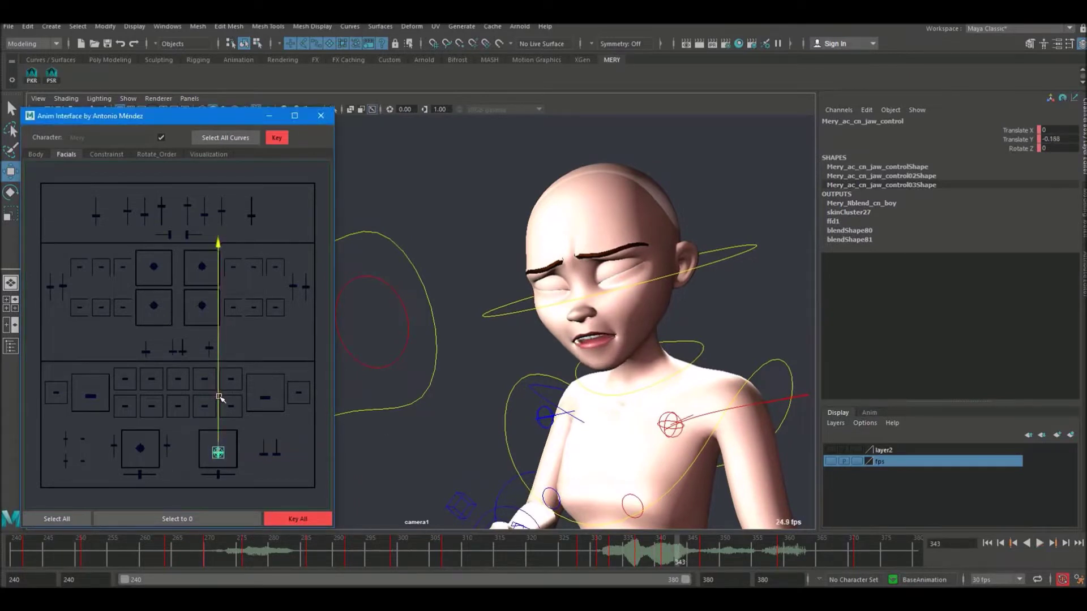
{"action": "left_click_drag", "start_coordinate": [633, 562], "coordinate": [677, 561]}
{"action": "left_click", "coordinate": [218, 369]}
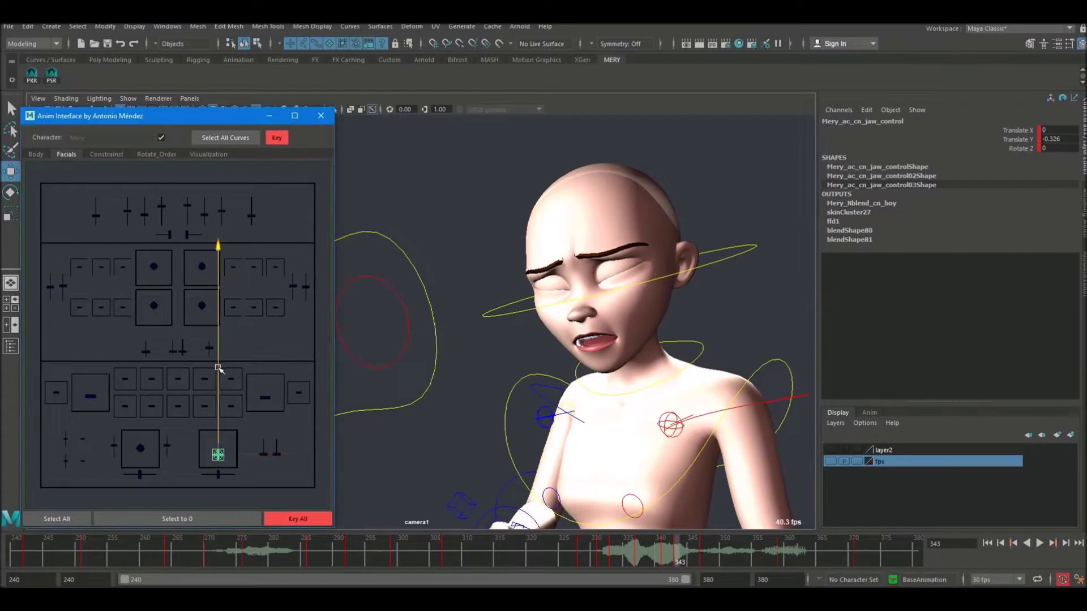
{"action": "key", "text": "alt+v"}
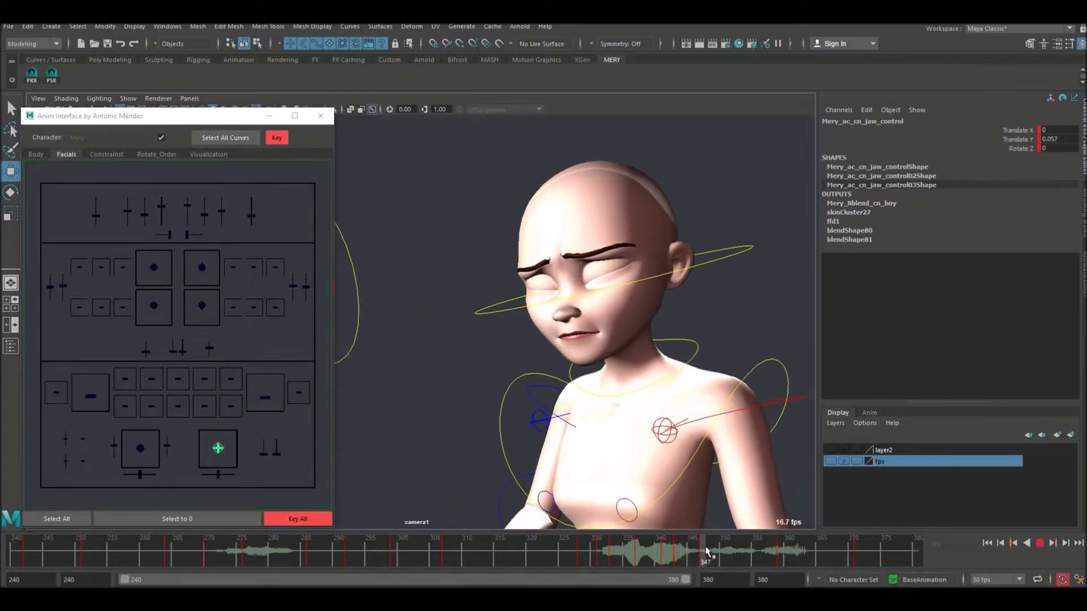
- Adjust the jaw opening at frames 347, 350 and 354
{"action": "left_click", "coordinate": [220, 379]}
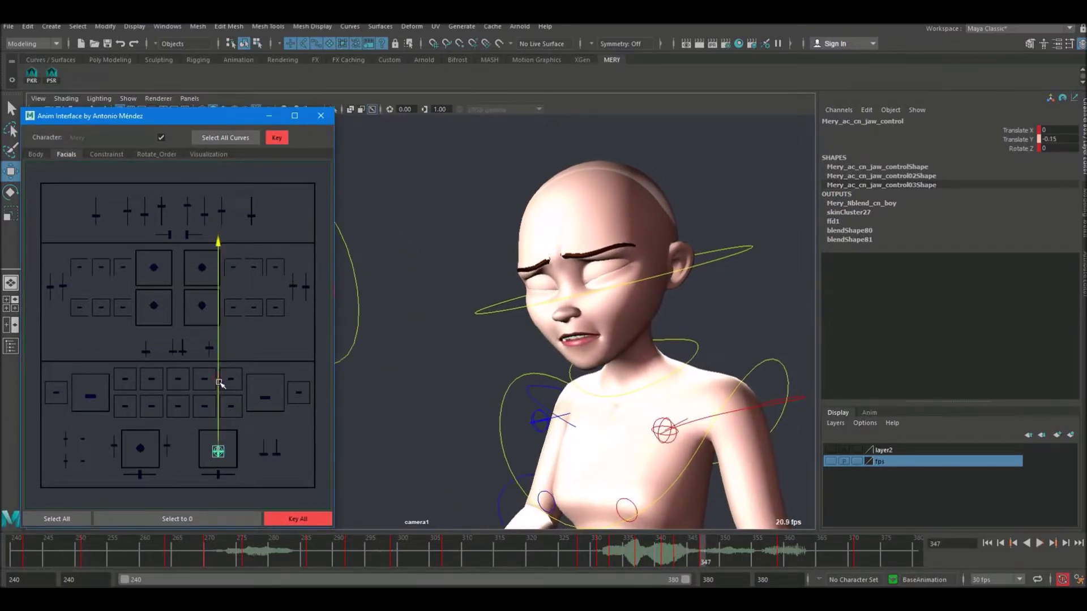
{"action": "left_click_drag", "start_coordinate": [747, 556], "coordinate": [722, 551]}
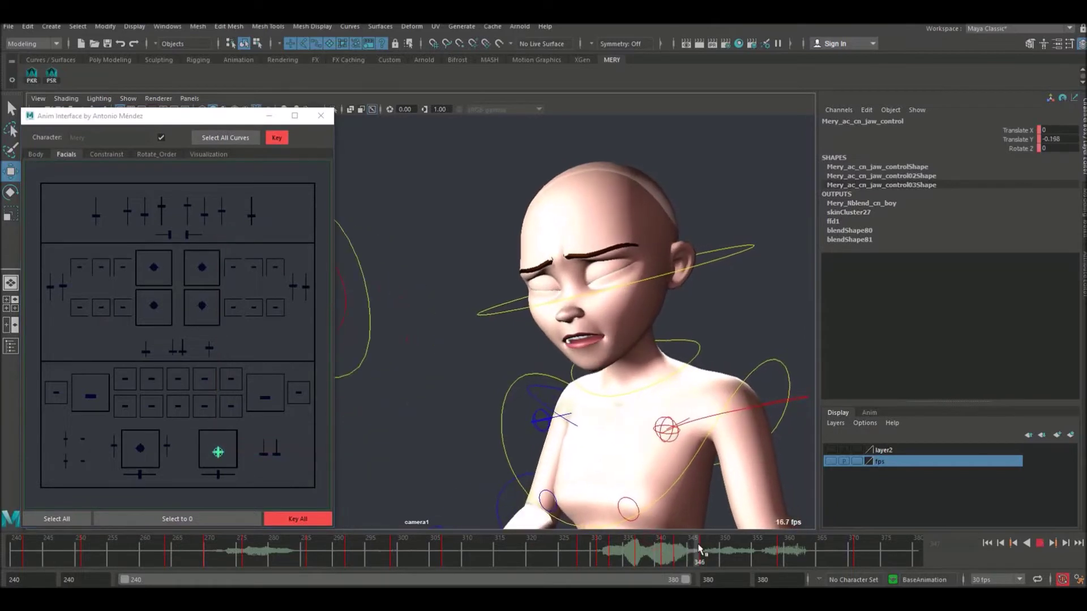
{"action": "left_click", "coordinate": [720, 553]}
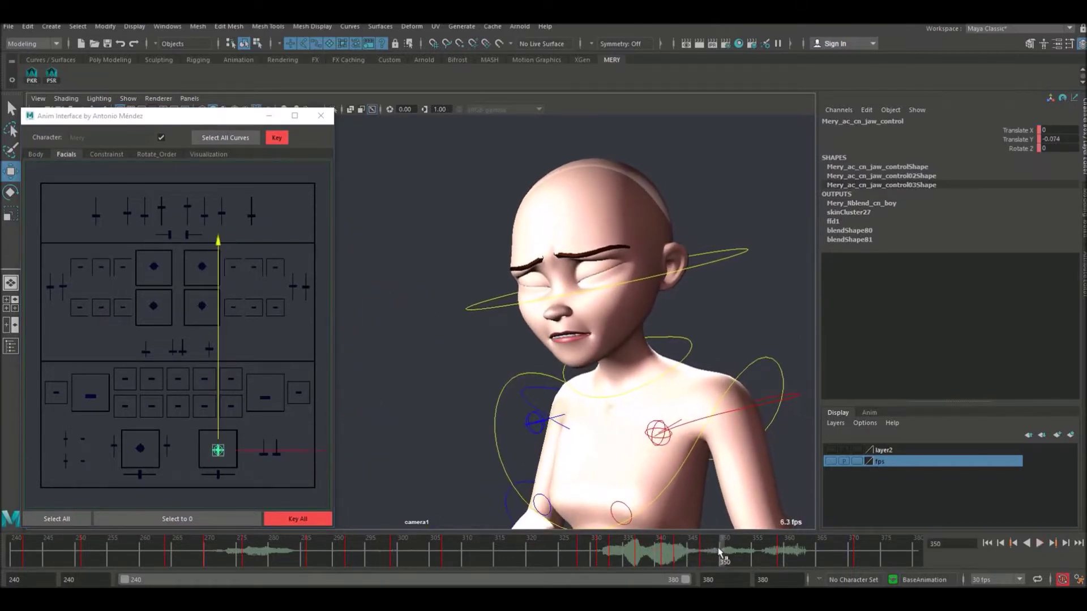
{"action": "left_click", "coordinate": [215, 361]}
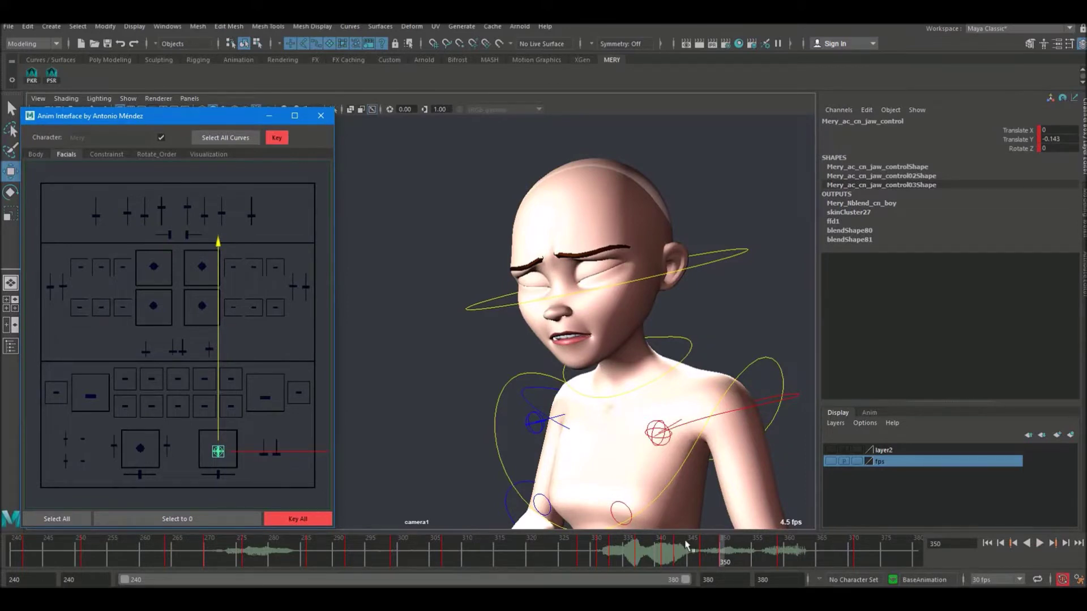
{"action": "left_click_drag", "start_coordinate": [675, 556], "coordinate": [750, 563]}
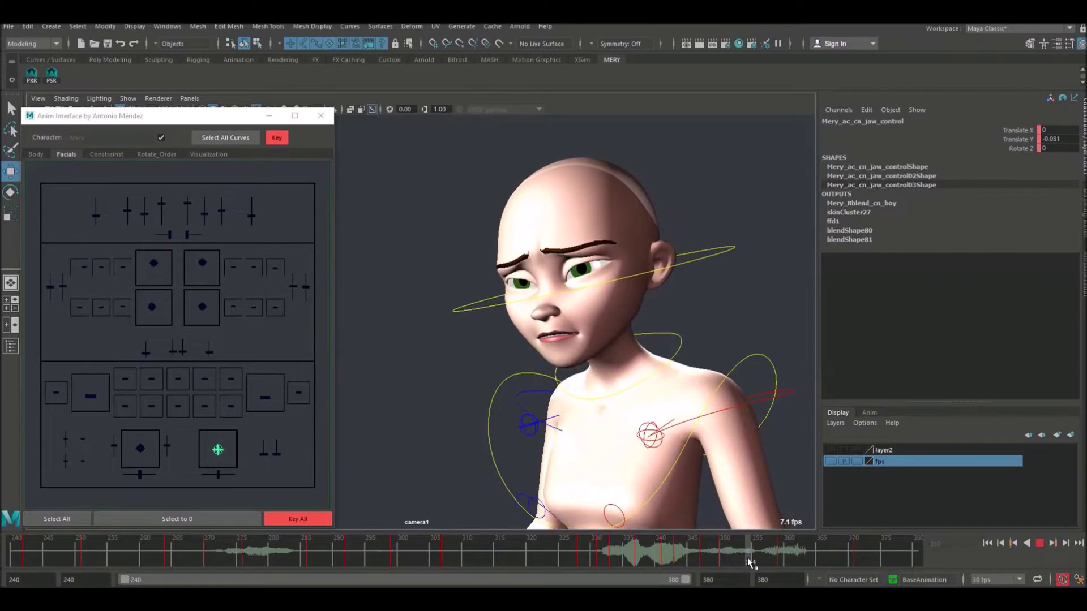
{"action": "left_click", "coordinate": [218, 399]}
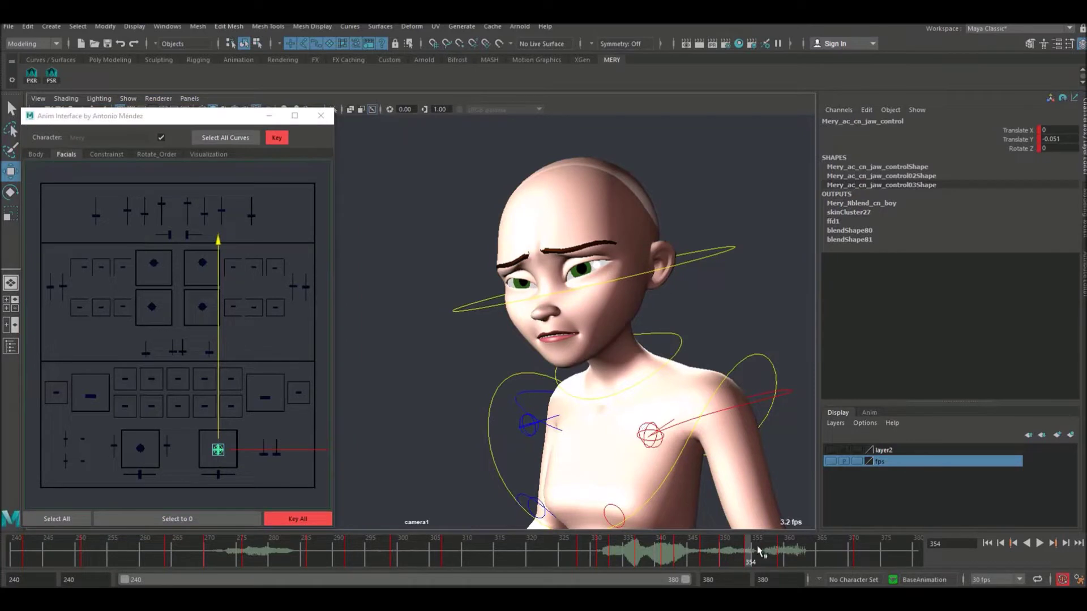
{"action": "left_click_drag", "start_coordinate": [757, 550], "coordinate": [783, 553]}
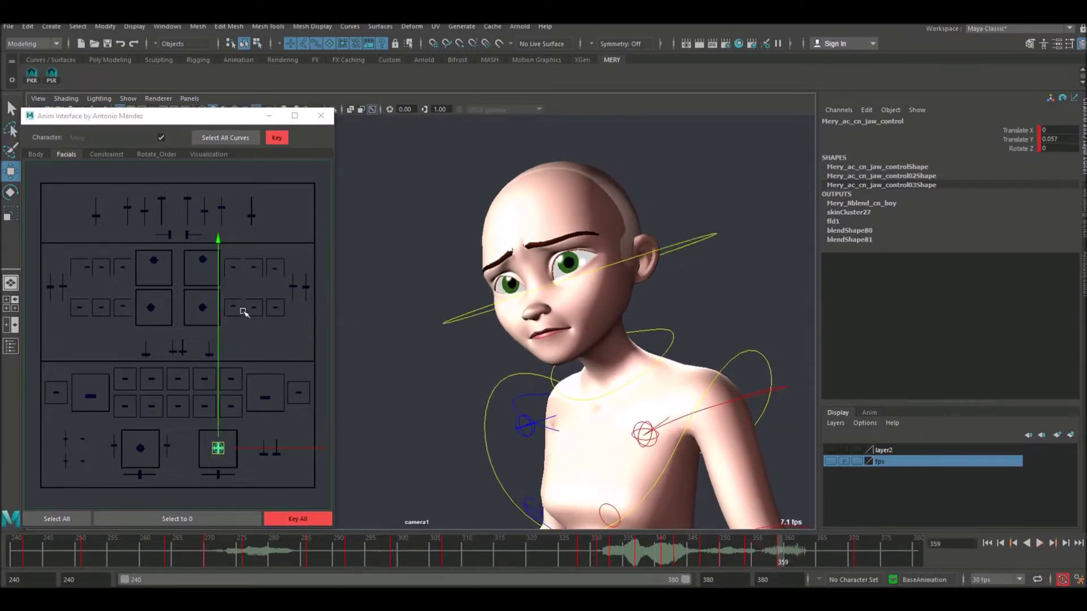
{"action": "middle_click_drag", "start_coordinate": [219, 332], "coordinate": [223, 338]}
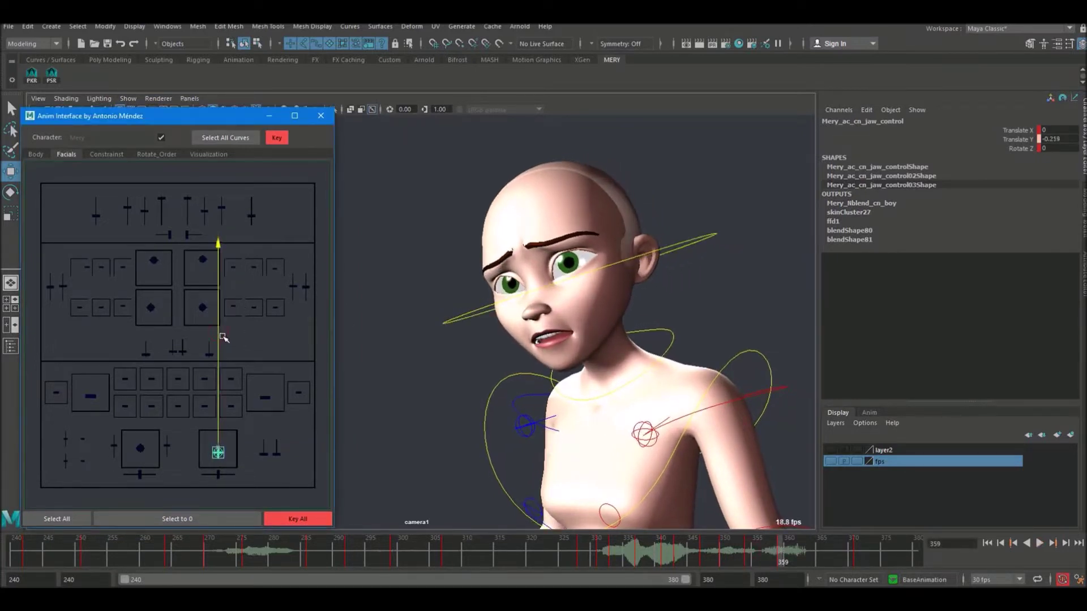
{"action": "left_click_drag", "start_coordinate": [781, 550], "coordinate": [811, 553]}
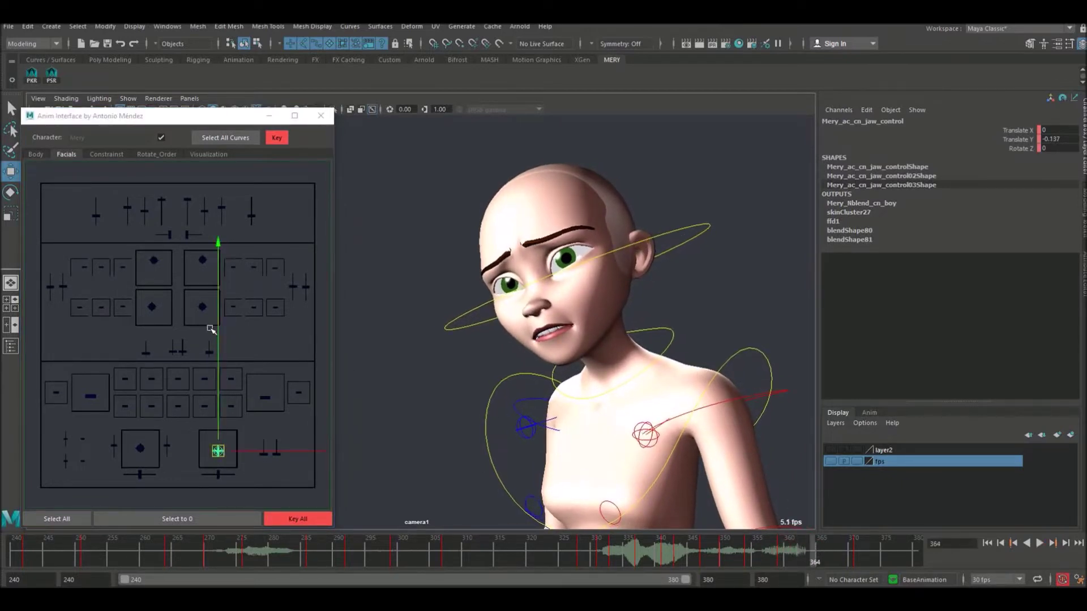
{"action": "middle_click_drag", "start_coordinate": [211, 329], "coordinate": [219, 324]}
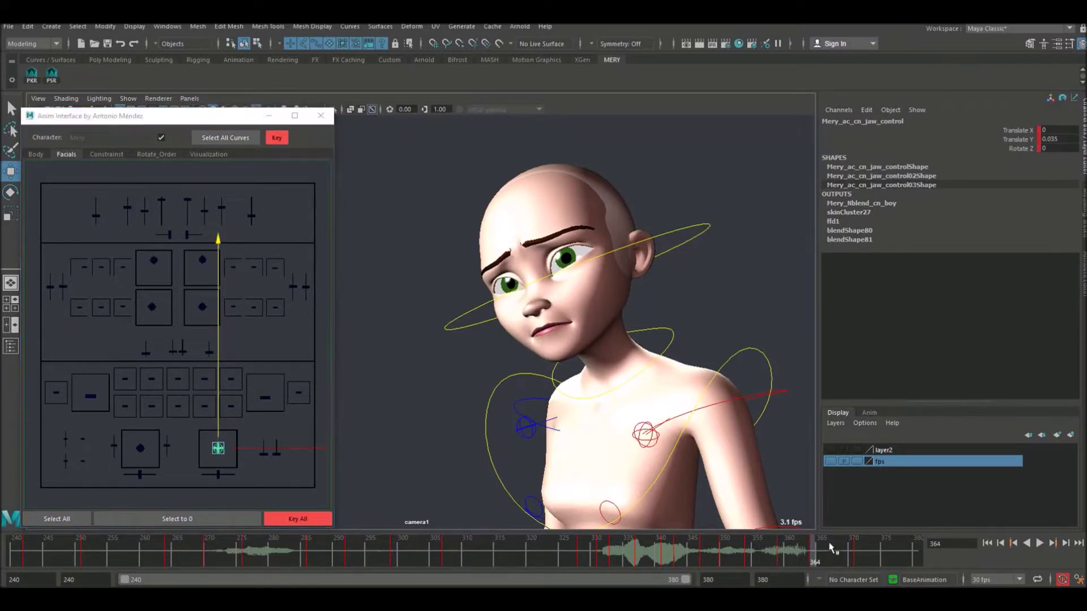
{"action": "key", "text": "alt+v"}
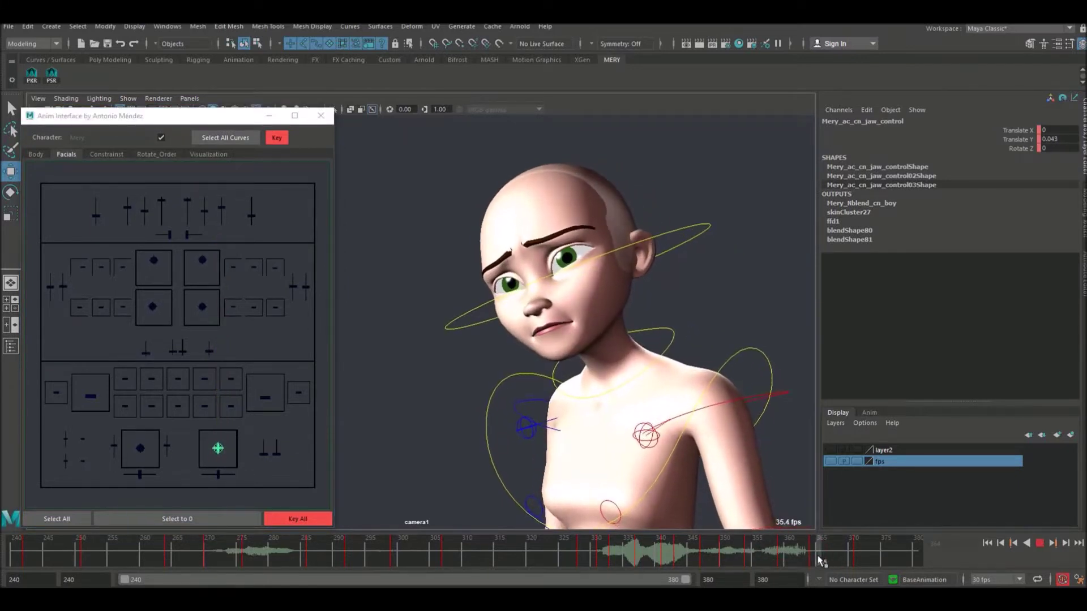
{"action": "key", "text": "alt+v"}
{"action": "left_click", "coordinate": [217, 316]}
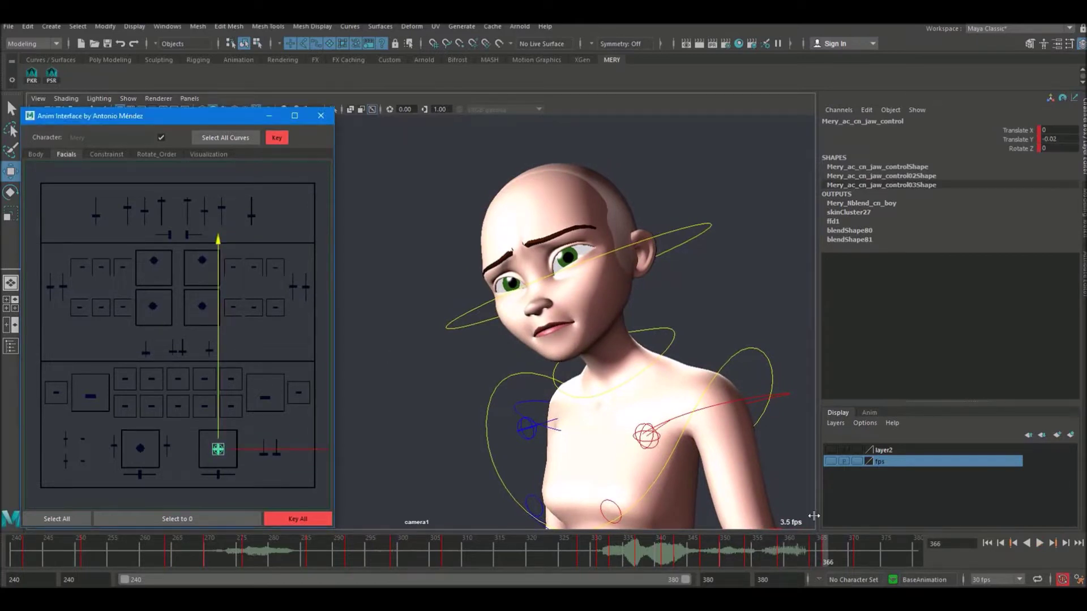
{"action": "left_click_drag", "start_coordinate": [760, 552], "coordinate": [849, 551]}
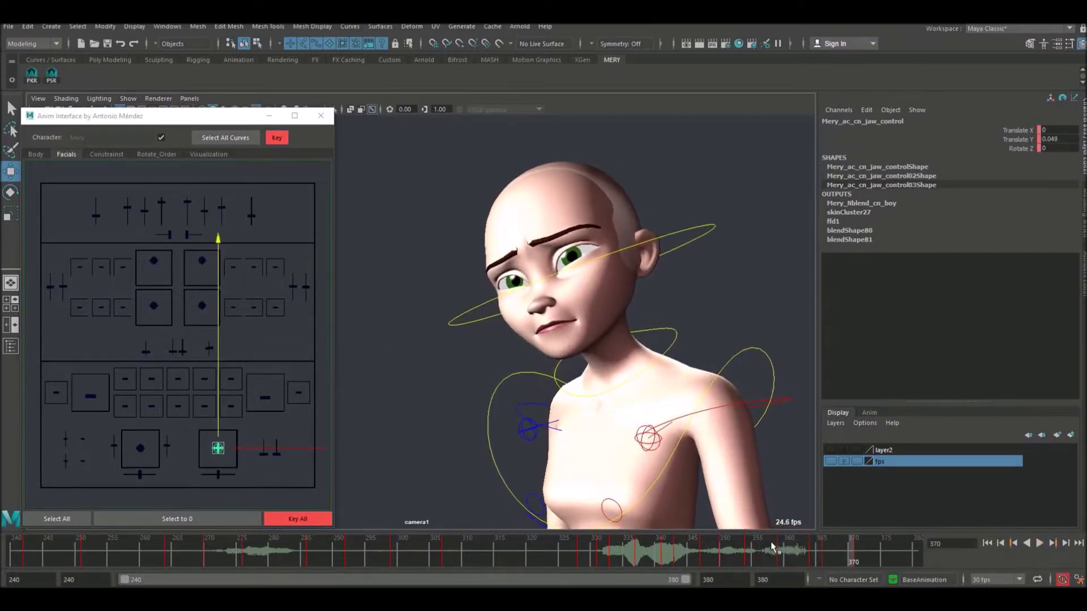
{"action": "left_click_drag", "start_coordinate": [773, 551], "coordinate": [828, 552]}
{"action": "right_click", "coordinate": [828, 552]}
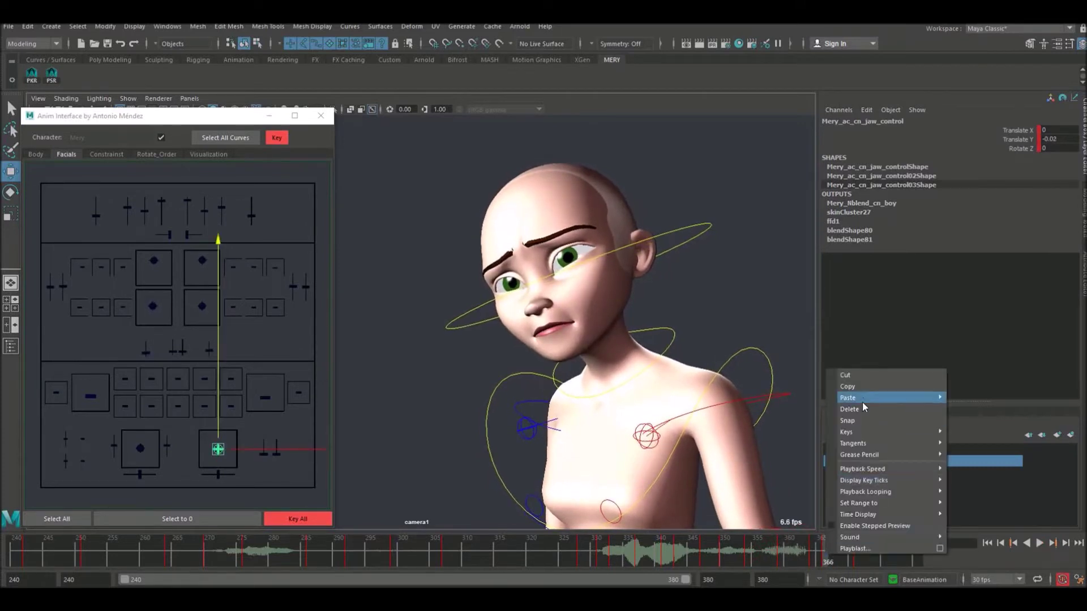
{"action": "left_click", "coordinate": [859, 410]}
{"action": "key", "text": "alt+v"}
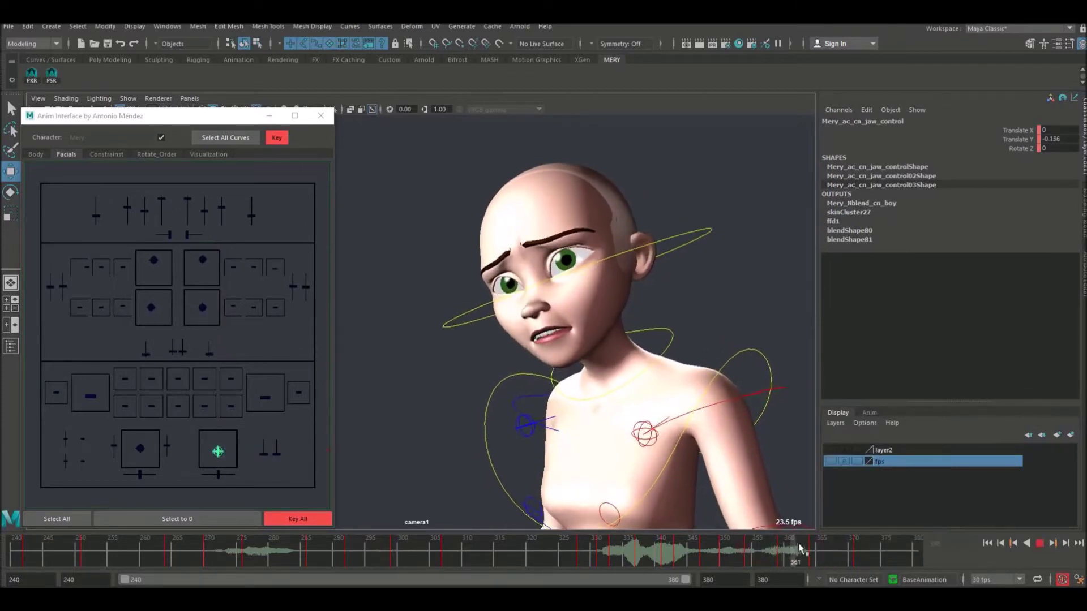
{"action": "left_click", "coordinate": [811, 550]}
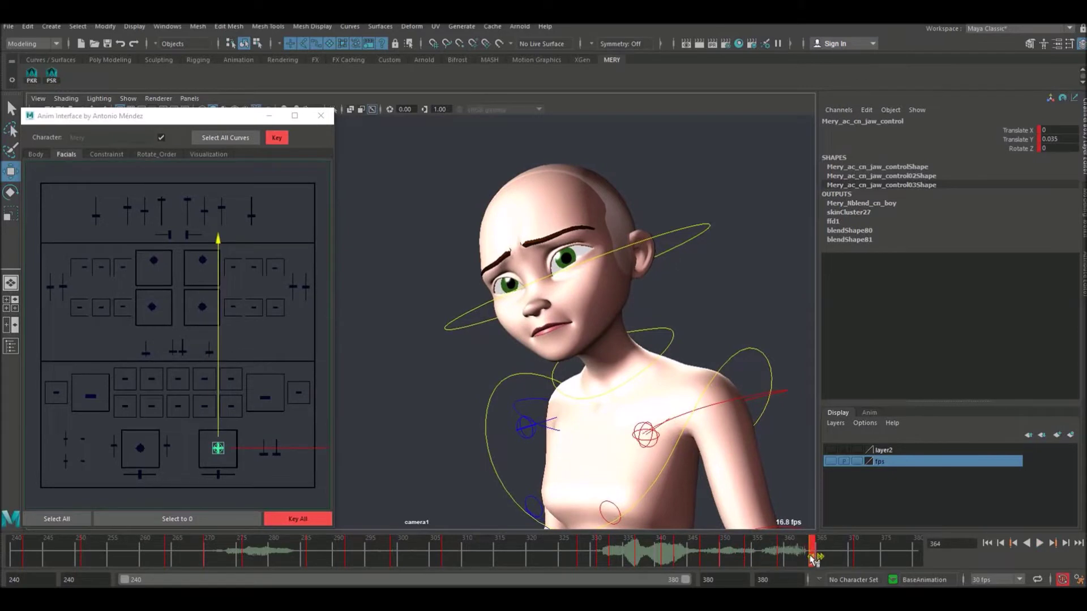
- Deselect the jaw and turn off NURBS curves in the viewport Show menu
{"action": "left_click", "coordinate": [498, 551]}
{"action": "left_click", "coordinate": [347, 193]}
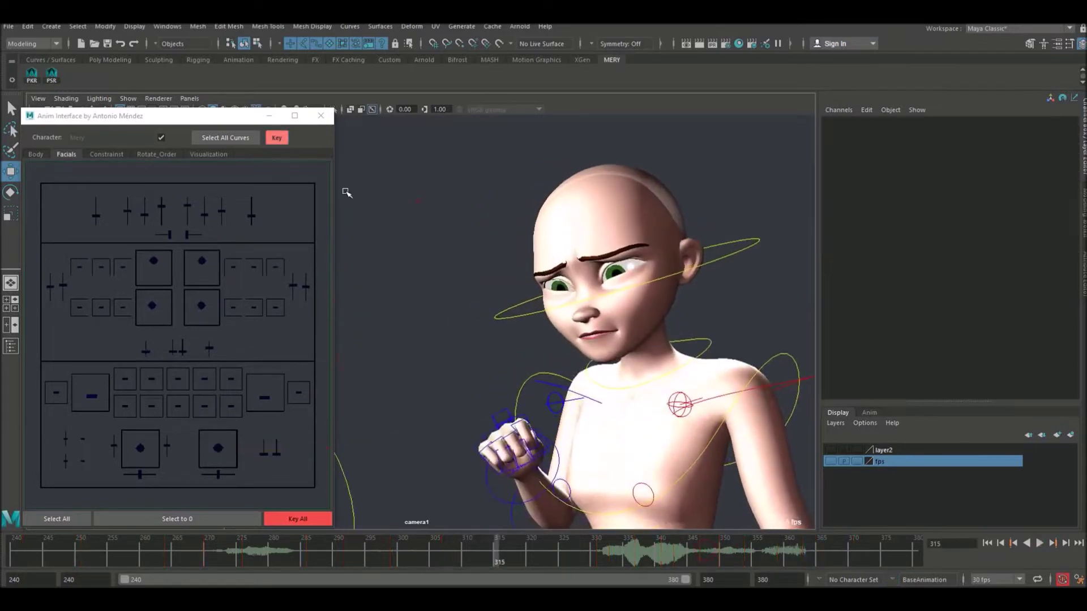
{"action": "left_click", "coordinate": [124, 100]}
{"action": "left_click", "coordinate": [182, 167]}
- Play the dialogue from frame 240, scrub through the poses, and select the jaw control
{"action": "key", "text": "alt+shift+v"}
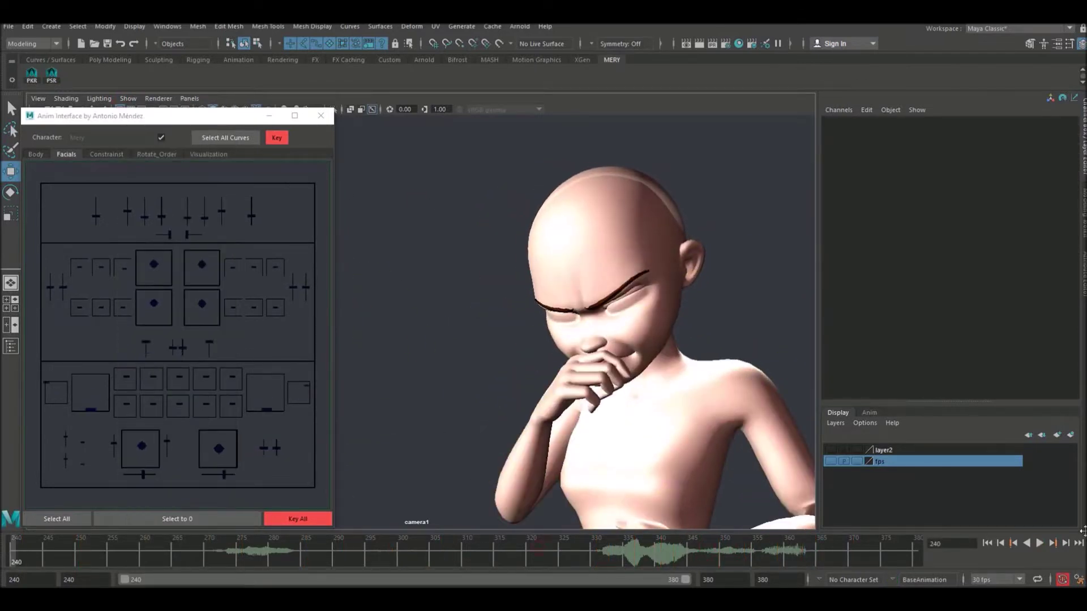
{"action": "left_click", "coordinate": [1039, 543]}
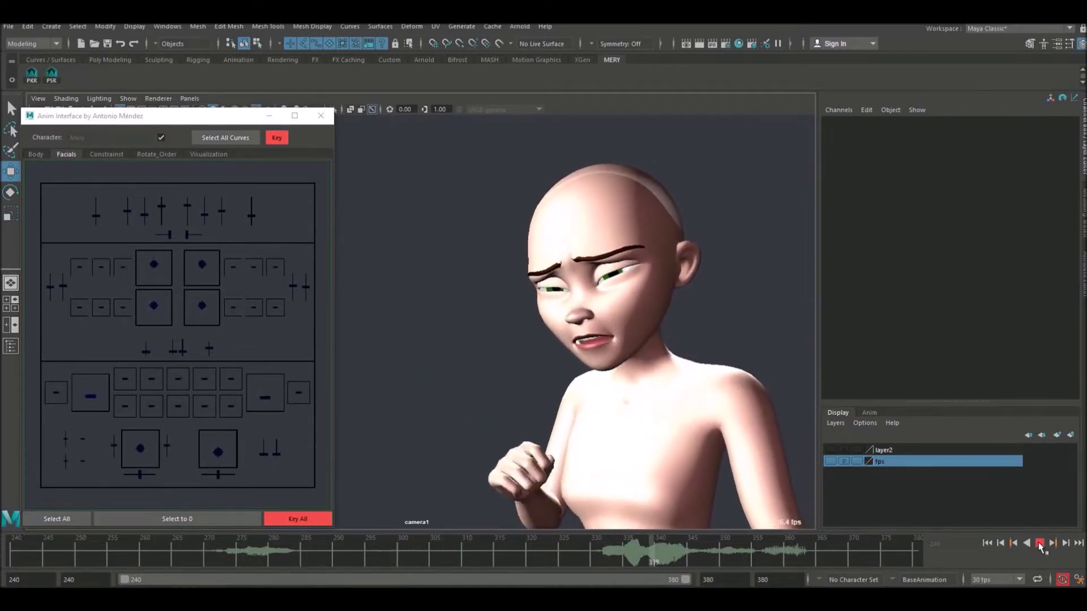
{"action": "left_click", "coordinate": [1040, 543]}
{"action": "left_click_drag", "start_coordinate": [583, 556], "coordinate": [697, 552]}
{"action": "left_click", "coordinate": [218, 453]}
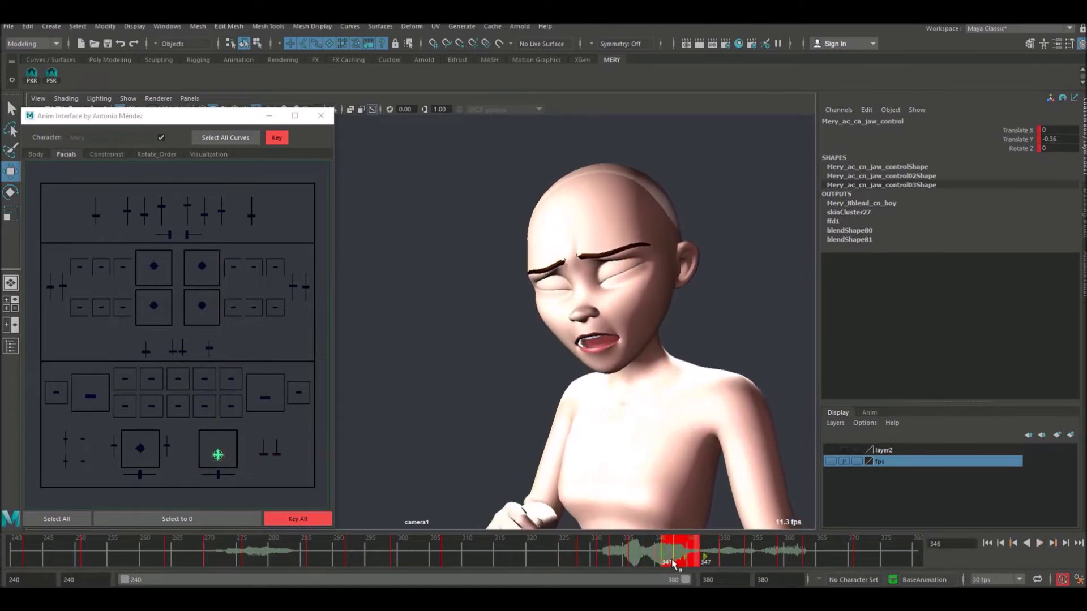
{"action": "left_click", "coordinate": [596, 561]}
{"action": "key", "text": "alt+v"}
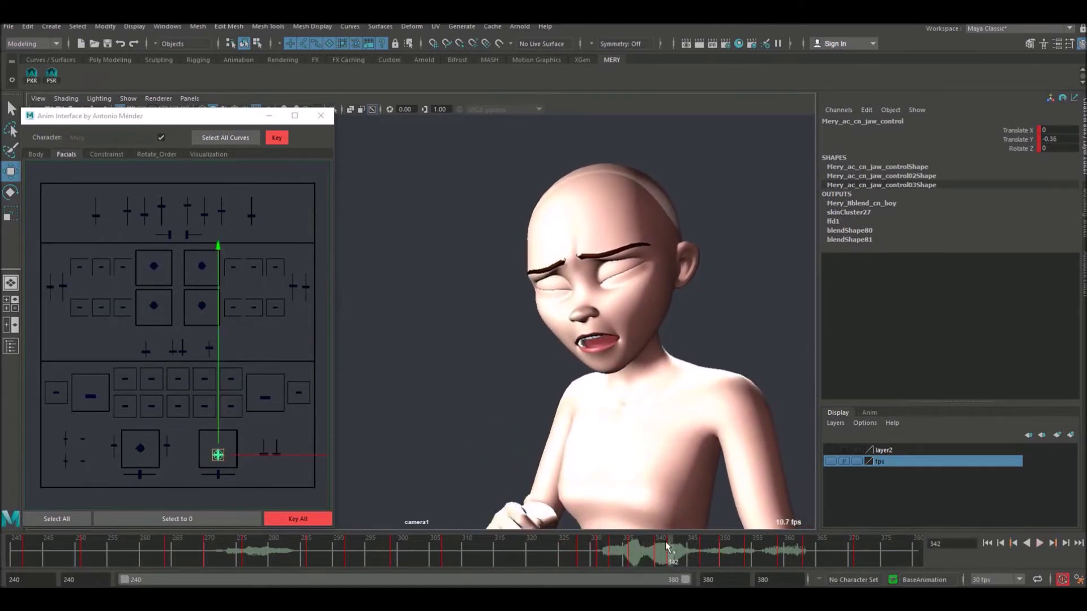
{"action": "left_click", "coordinate": [383, 408]}
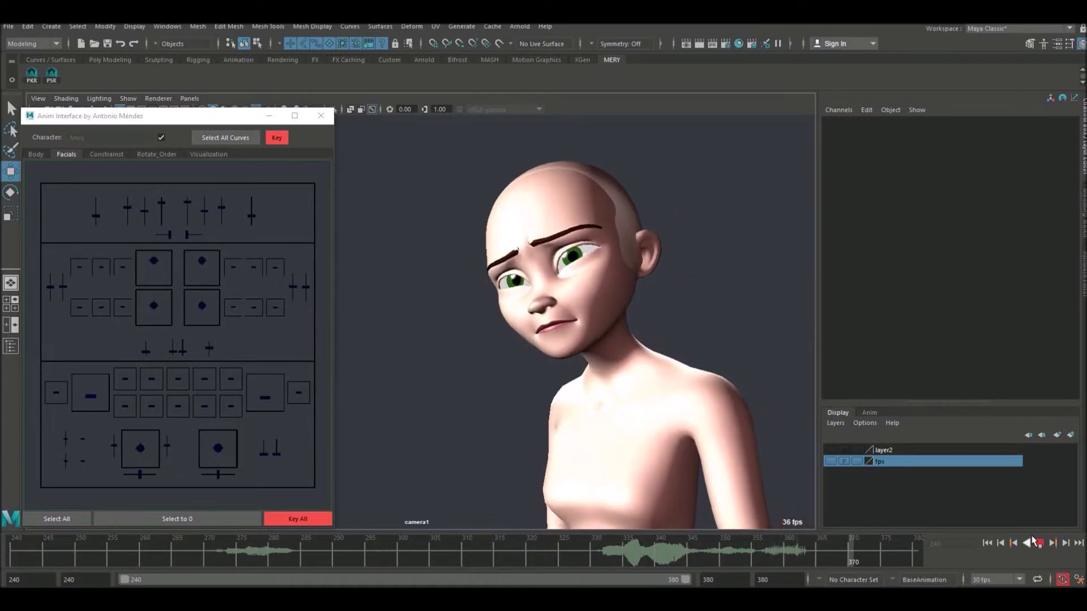
{"action": "left_click", "coordinate": [1037, 543]}
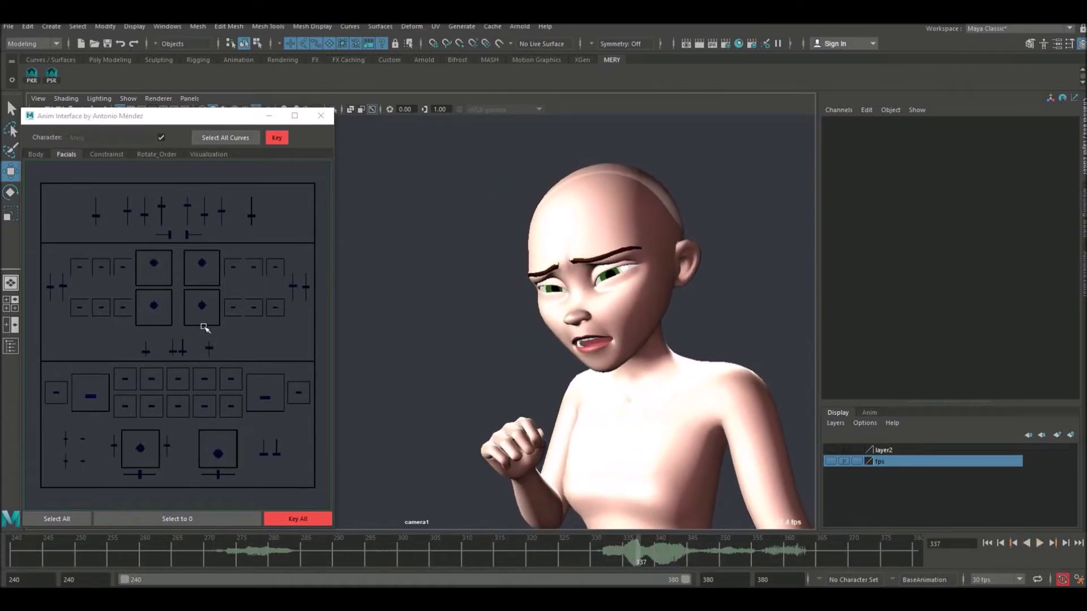
- Select a mouth-corner control and review playback from frame 326 to 333
{"action": "left_click", "coordinate": [265, 400]}
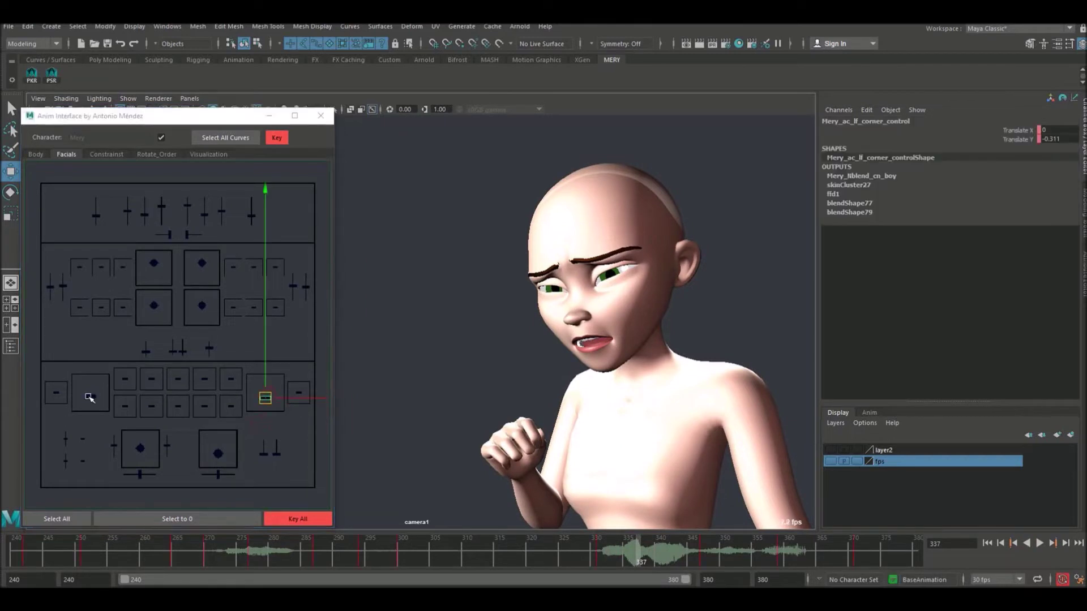
{"action": "key", "text": "alt+v"}
{"action": "left_click", "coordinate": [614, 552]}
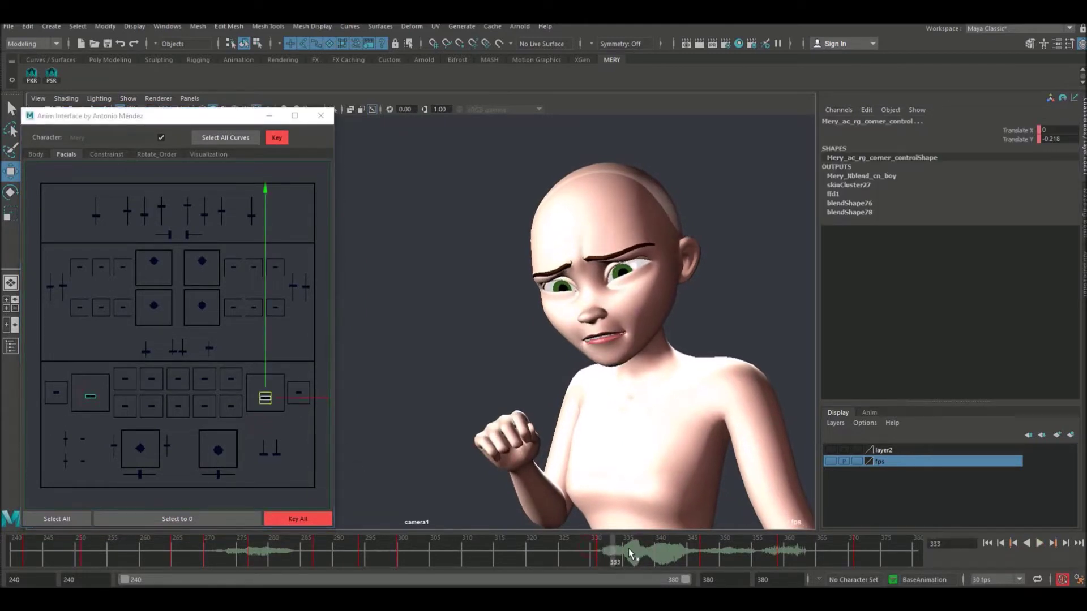
{"action": "left_click_drag", "start_coordinate": [629, 548], "coordinate": [551, 556]}
{"action": "left_click", "coordinate": [1041, 544]}
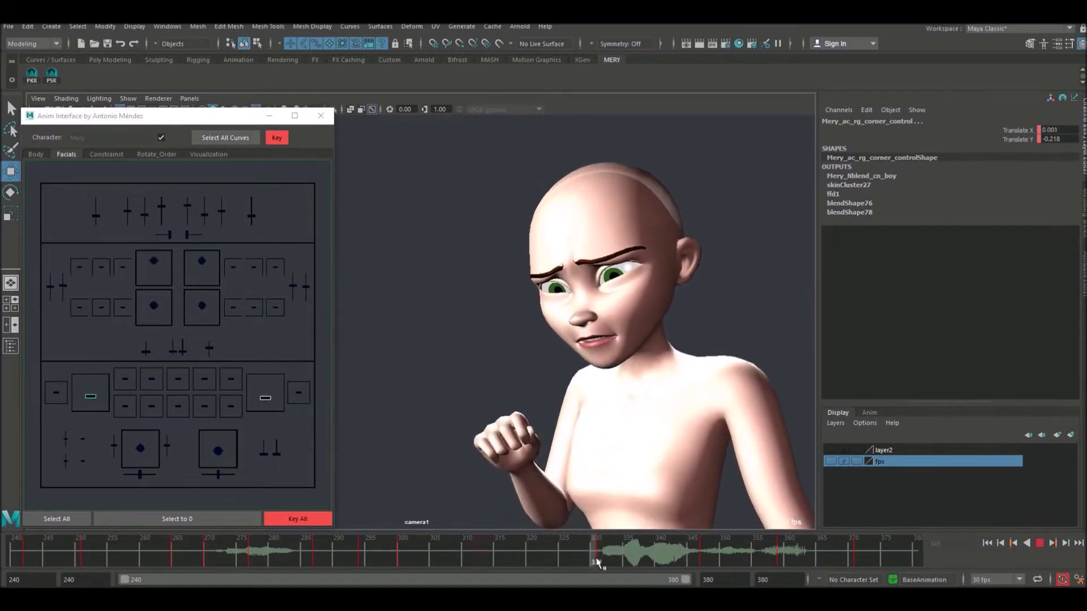
{"action": "left_click_drag", "start_coordinate": [569, 557], "coordinate": [616, 563]}
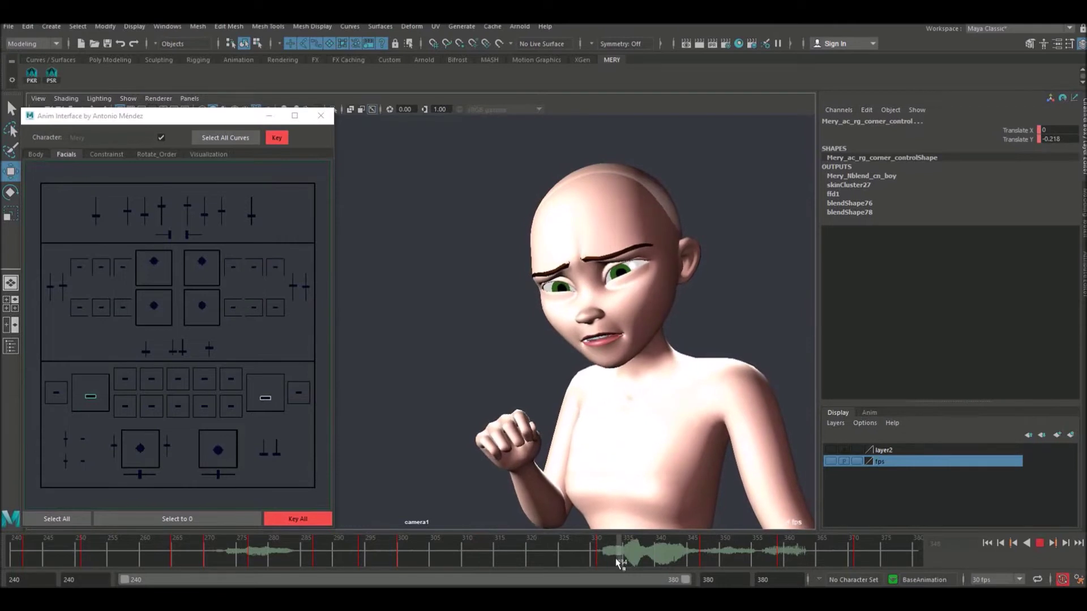
{"action": "key", "text": "Escape"}
- Raise then lower the right mouth corner around frames 333–335, and push the left corner outward
{"action": "left_click_drag", "start_coordinate": [268, 365], "coordinate": [268, 363]}
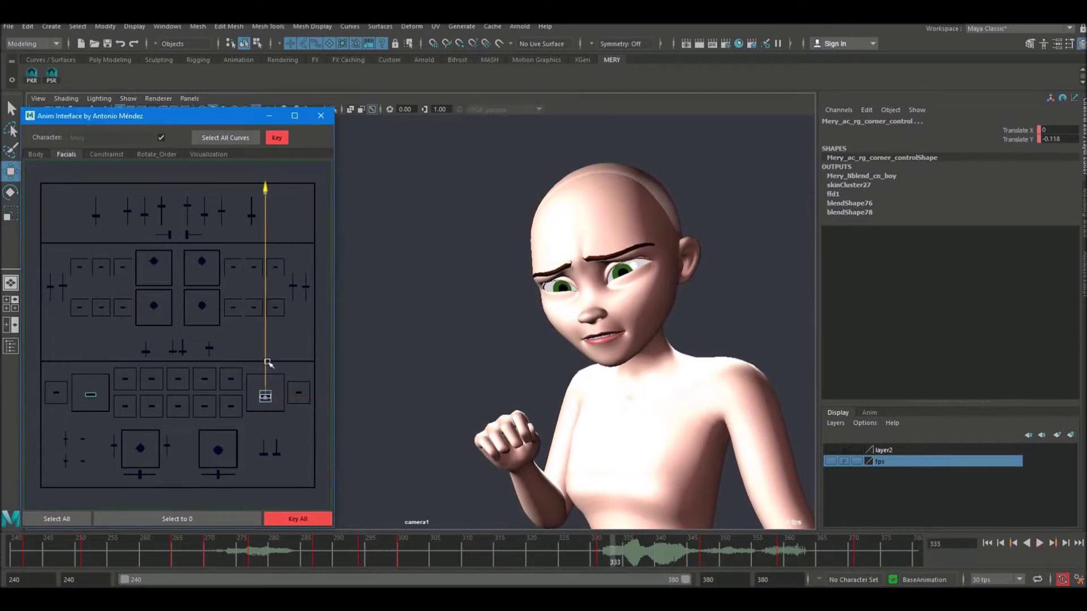
{"action": "left_click_drag", "start_coordinate": [619, 552], "coordinate": [628, 549]}
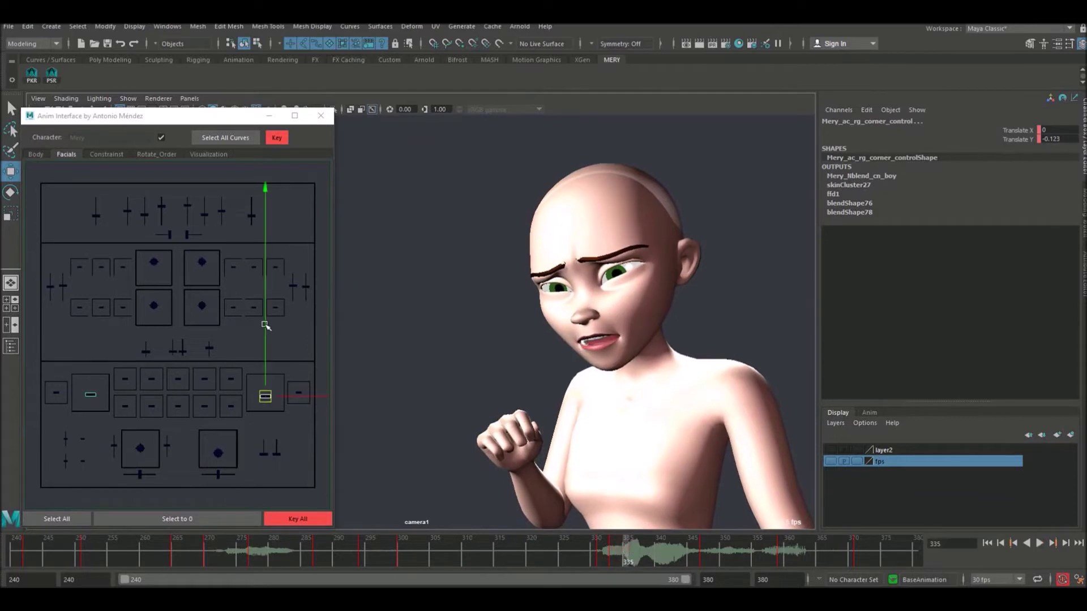
{"action": "left_click_drag", "start_coordinate": [267, 326], "coordinate": [269, 328]}
{"action": "left_click_drag", "start_coordinate": [627, 548], "coordinate": [661, 548]}
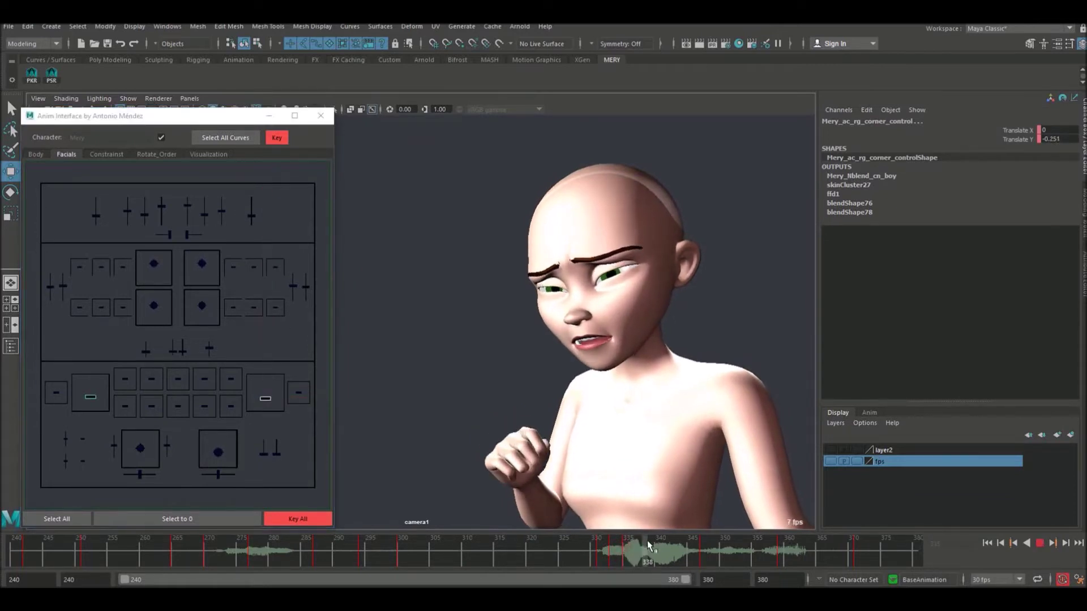
{"action": "left_click", "coordinate": [276, 425]}
{"action": "left_click", "coordinate": [265, 396]}
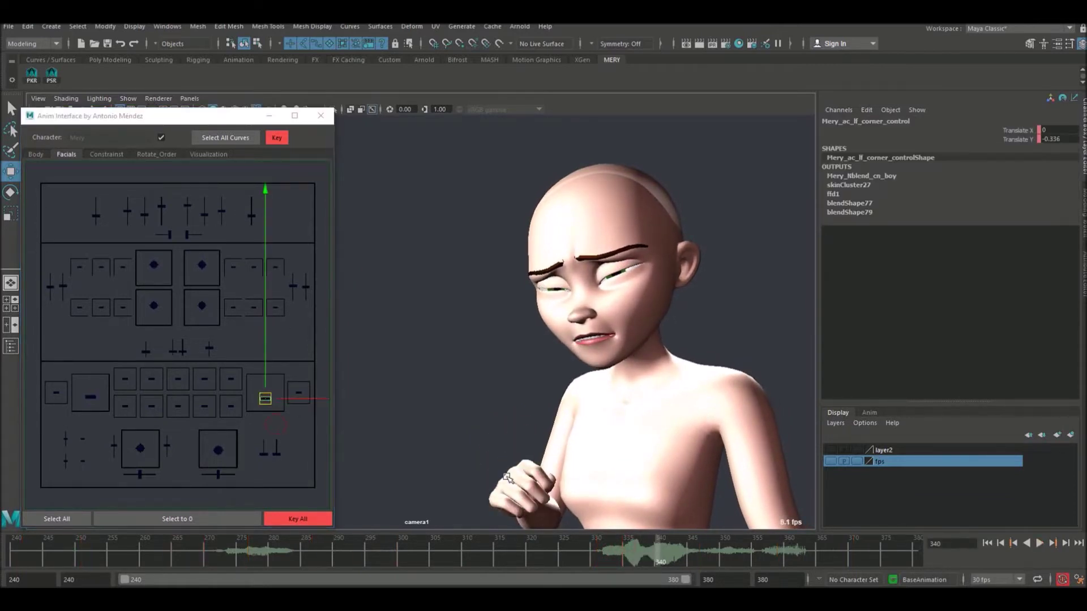
{"action": "key", "text": "alt+v"}
{"action": "key", "text": "alt+v"}
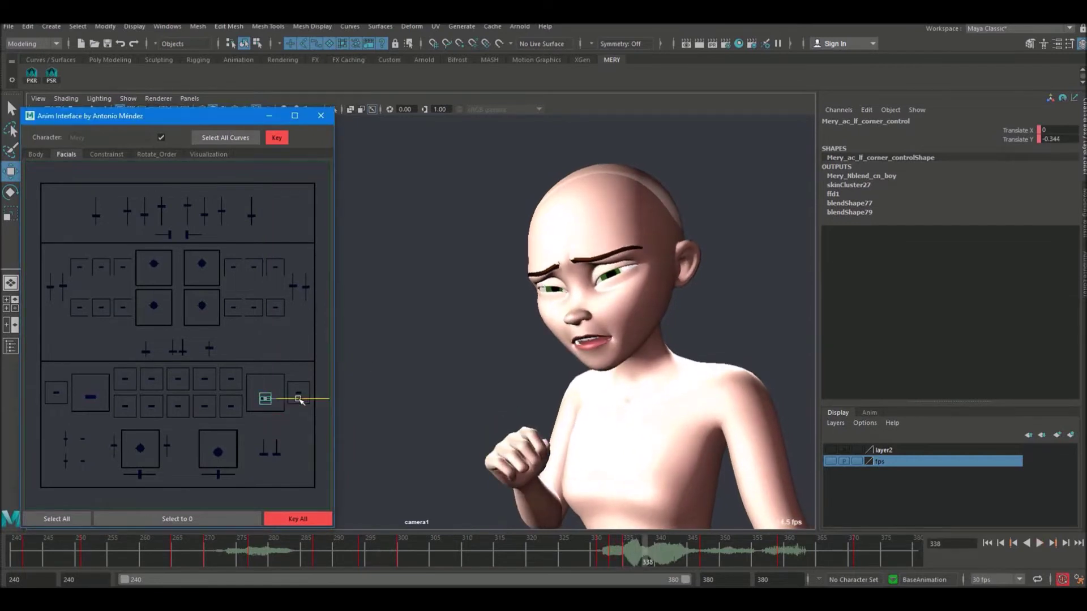
{"action": "left_click_drag", "start_coordinate": [296, 400], "coordinate": [301, 400]}
- Shift the right mouth corner sideways at frame 333 and review the mouth through frame 347
{"action": "left_click", "coordinate": [88, 399]}
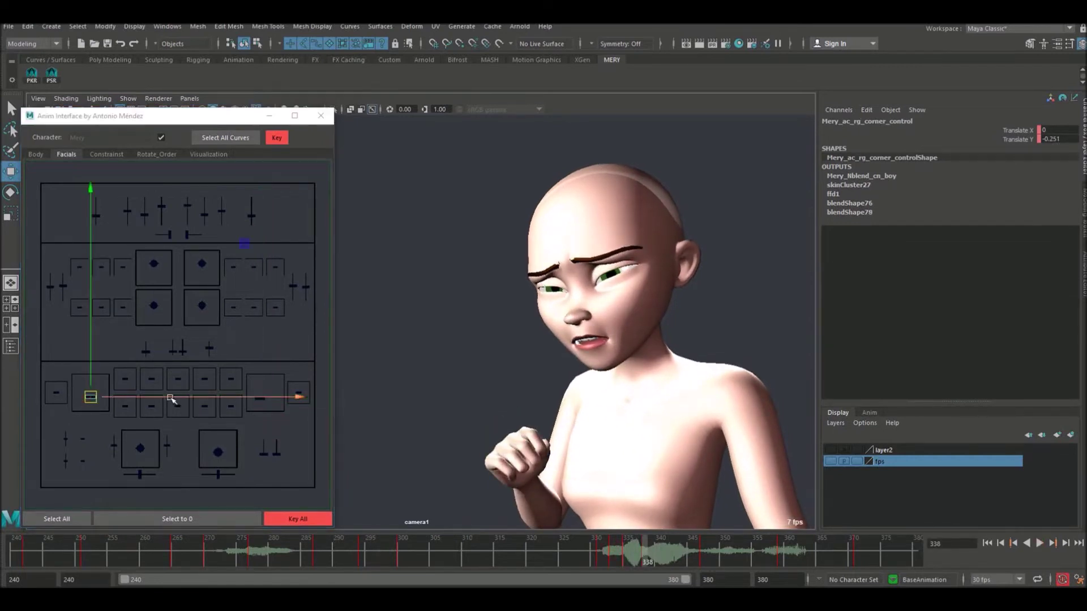
{"action": "left_click_drag", "start_coordinate": [609, 539], "coordinate": [627, 548]}
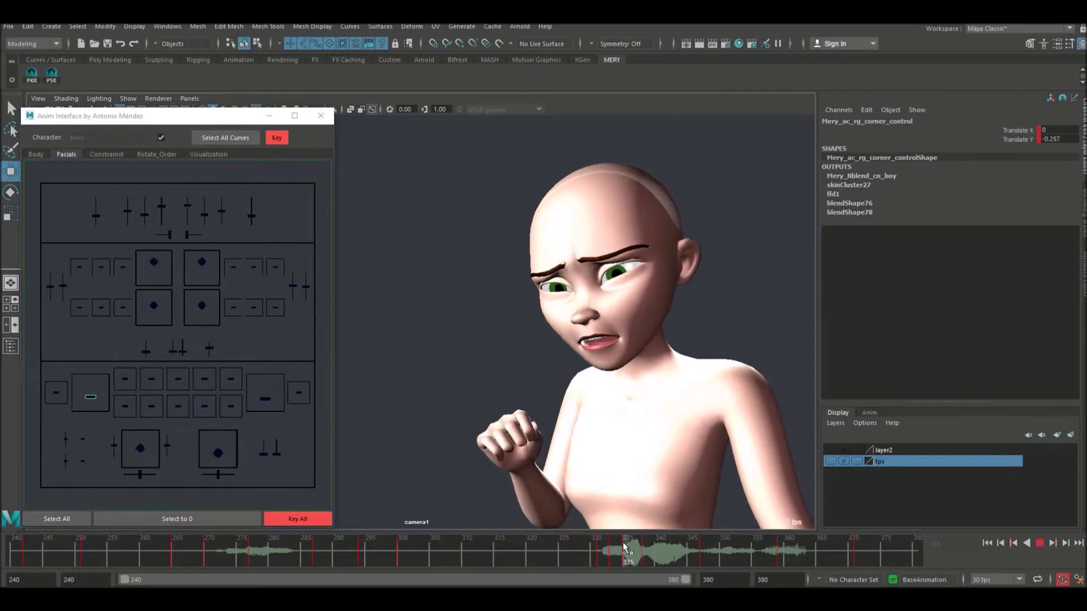
{"action": "left_click", "coordinate": [135, 399]}
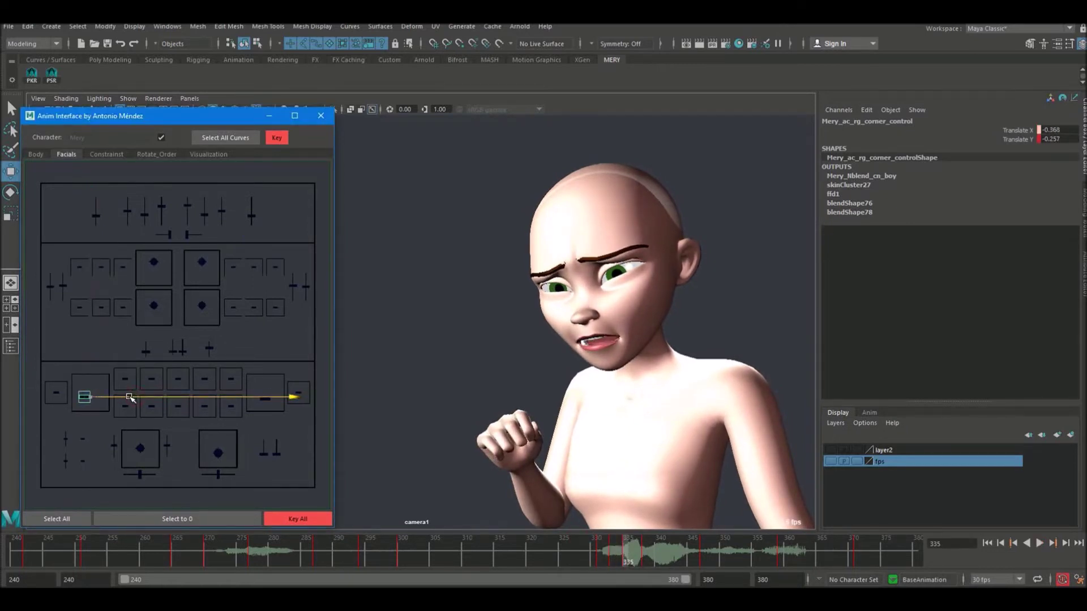
{"action": "left_click", "coordinate": [268, 399]}
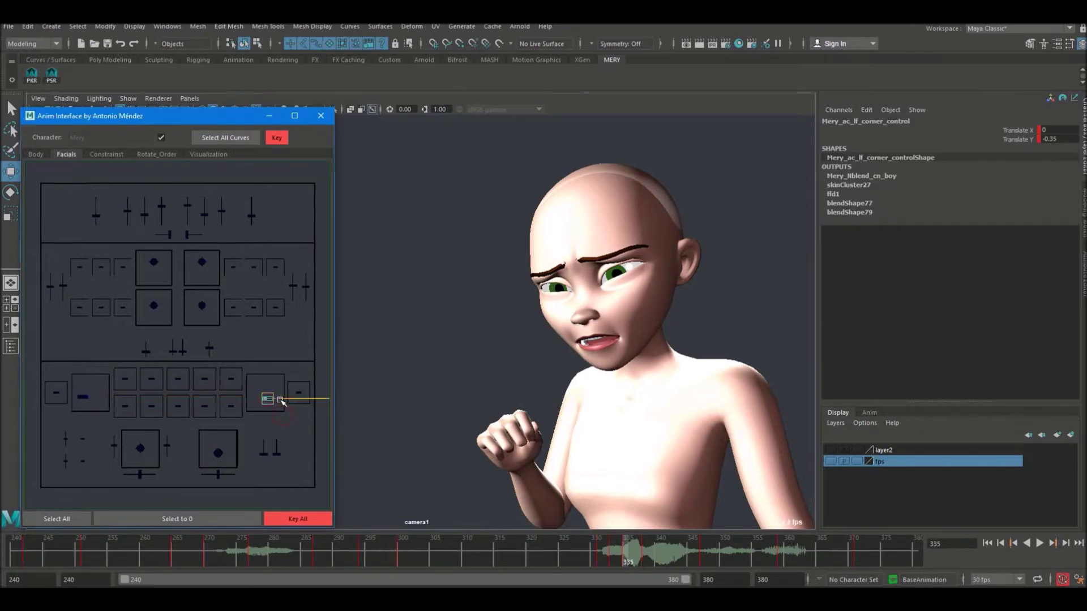
{"action": "left_click_drag", "start_coordinate": [583, 550], "coordinate": [639, 559]}
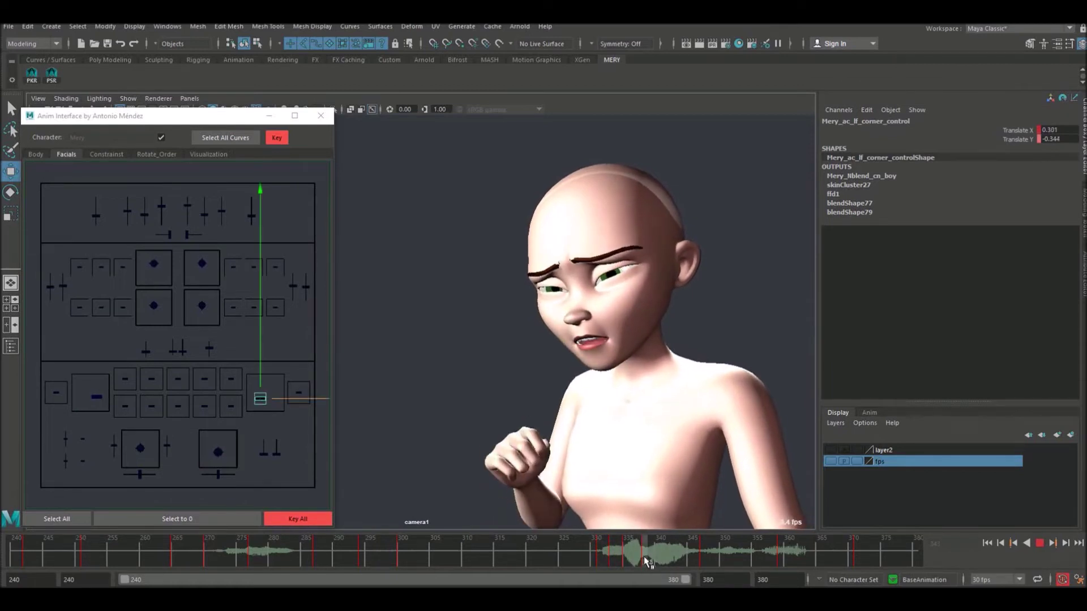
{"action": "left_click_drag", "start_coordinate": [639, 558], "coordinate": [698, 557]}
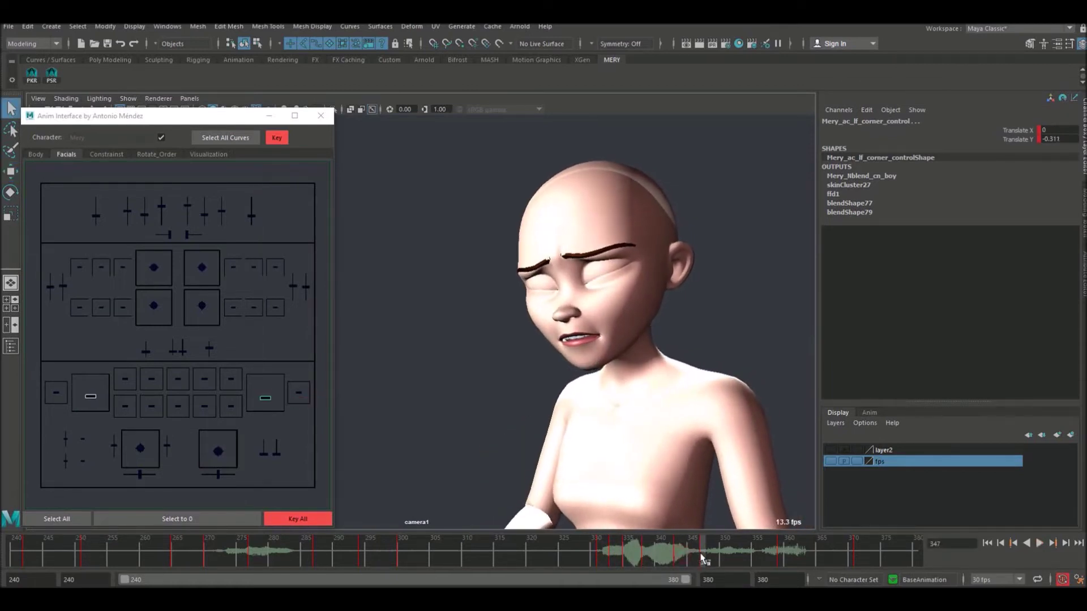
{"action": "left_click_drag", "start_coordinate": [698, 558], "coordinate": [704, 563]}
{"action": "key", "text": "w"}
- Reposition the left and right mouth corners at frame 347
{"action": "left_click", "coordinate": [262, 422]}
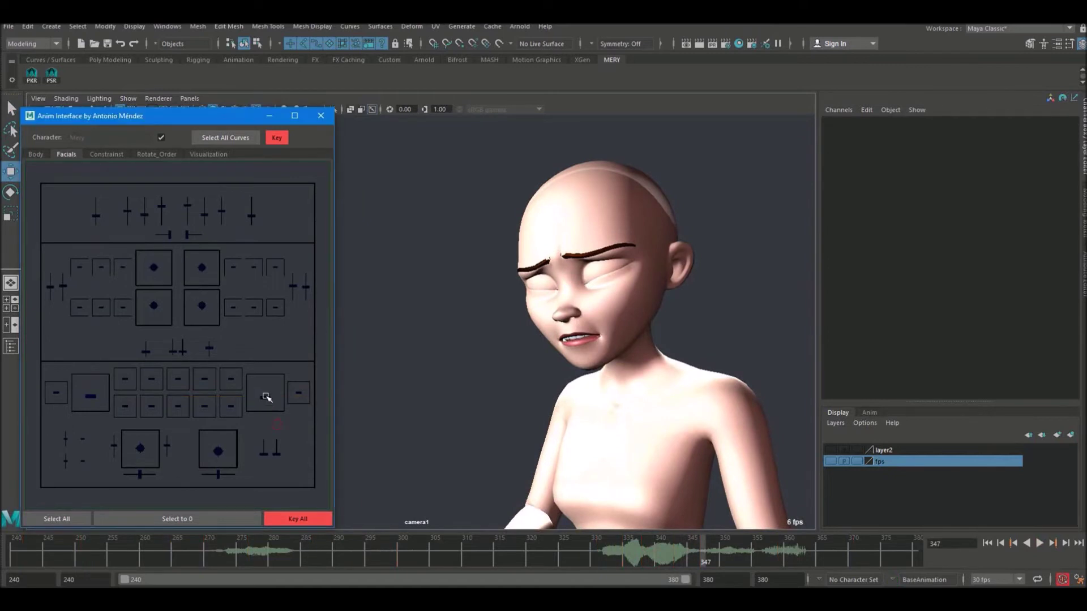
{"action": "left_click", "coordinate": [266, 396]}
{"action": "left_click_drag", "start_coordinate": [266, 397], "coordinate": [257, 398]}
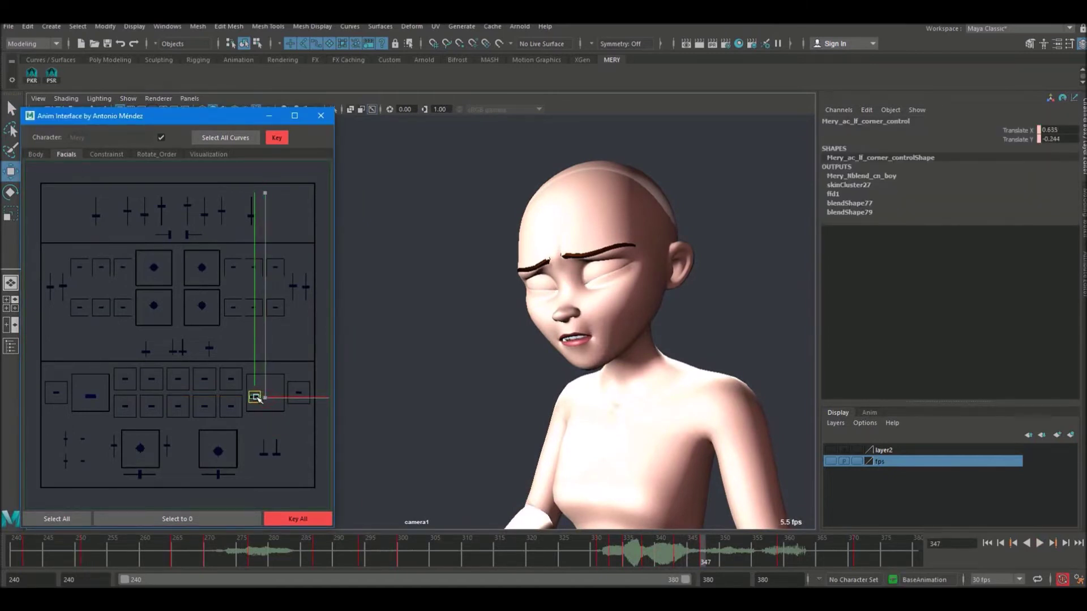
{"action": "left_click", "coordinate": [90, 394]}
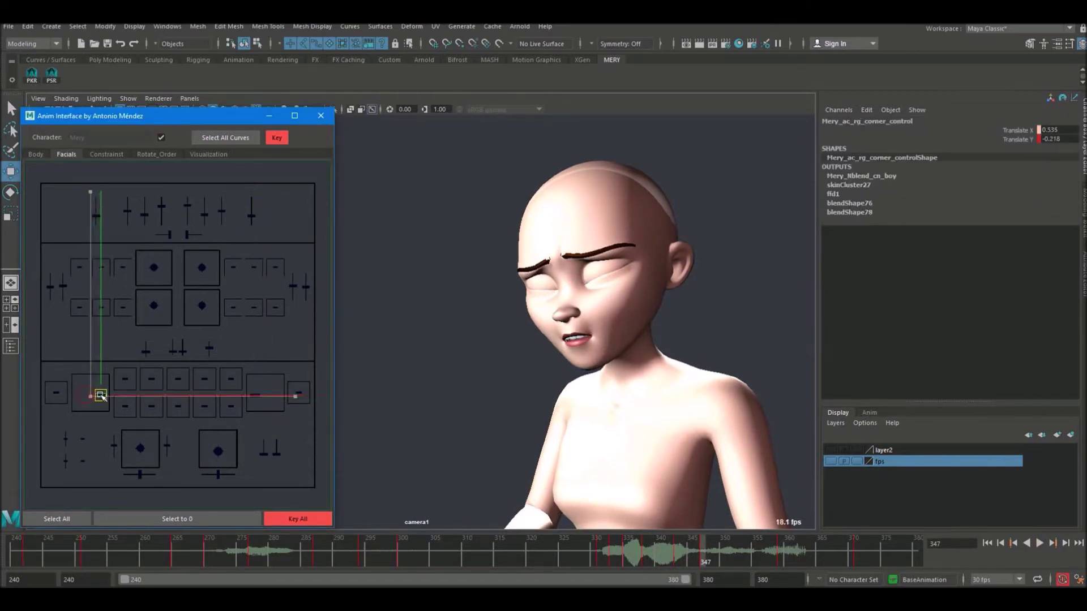
{"action": "left_click_drag", "start_coordinate": [91, 393], "coordinate": [102, 393]}
{"action": "left_click", "coordinate": [259, 398]}
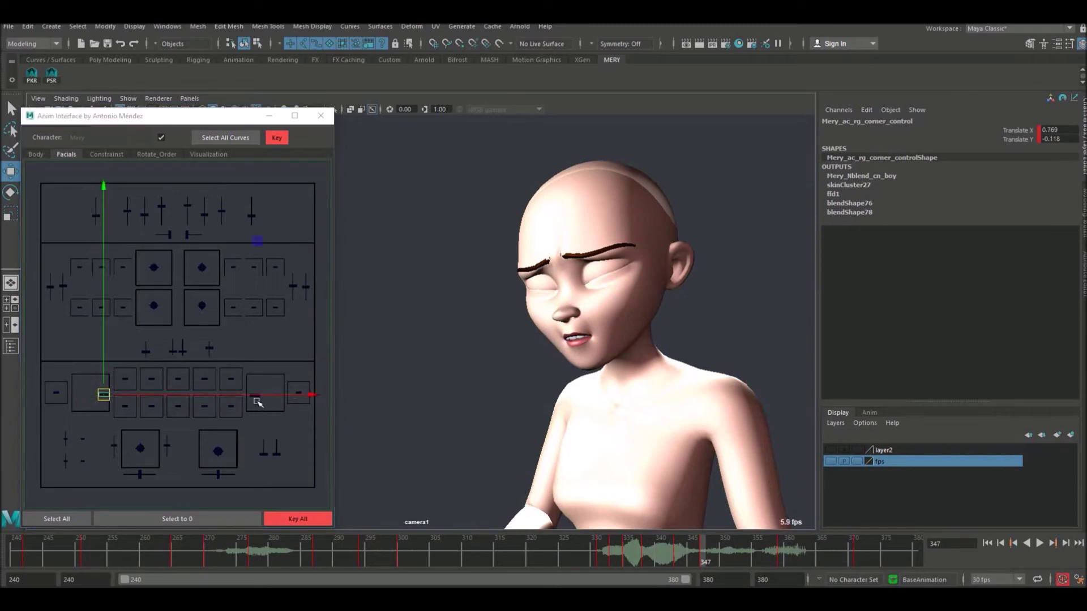
{"action": "key", "text": "q"}
- Adjust both mouth corners around frames 351–356, then play the dialogue line and stop
{"action": "left_click_drag", "start_coordinate": [662, 552], "coordinate": [728, 549]}
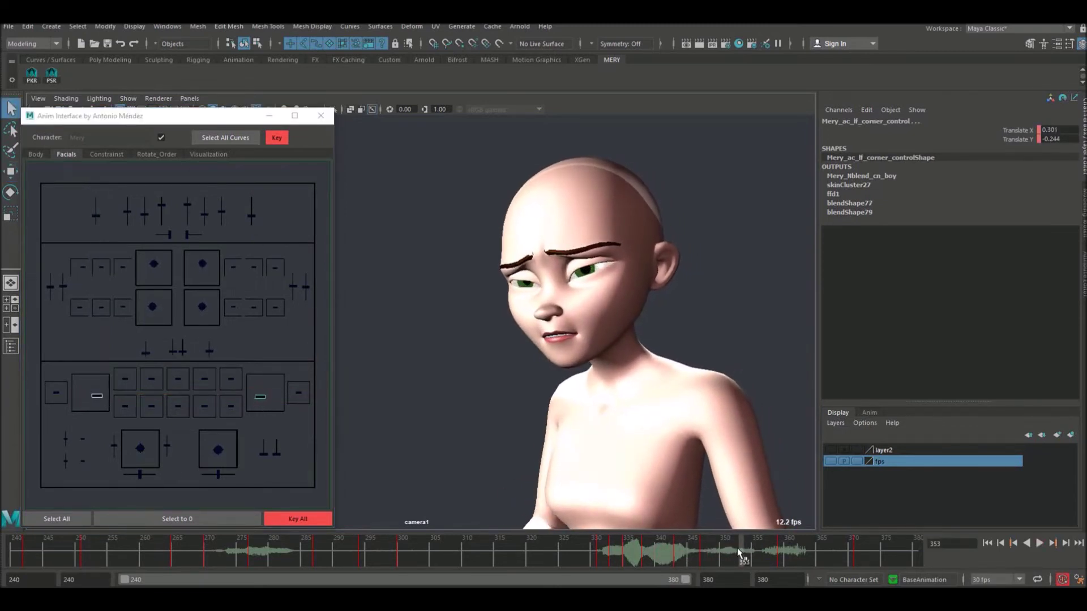
{"action": "left_click_drag", "start_coordinate": [727, 549], "coordinate": [780, 549]}
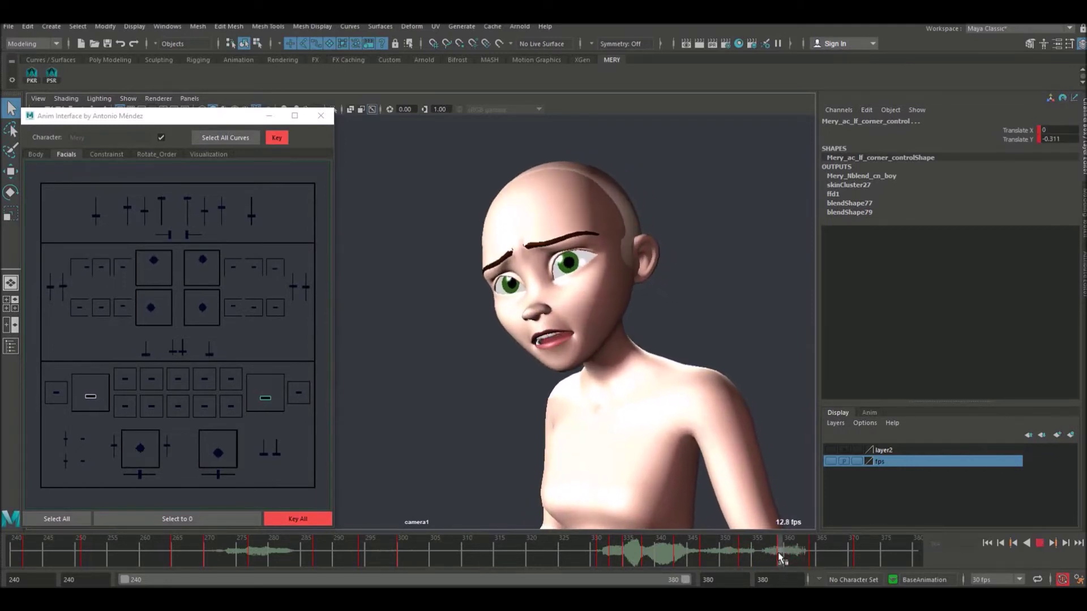
{"action": "key", "text": "w"}
{"action": "left_click", "coordinate": [289, 431]}
{"action": "left_click", "coordinate": [265, 396]}
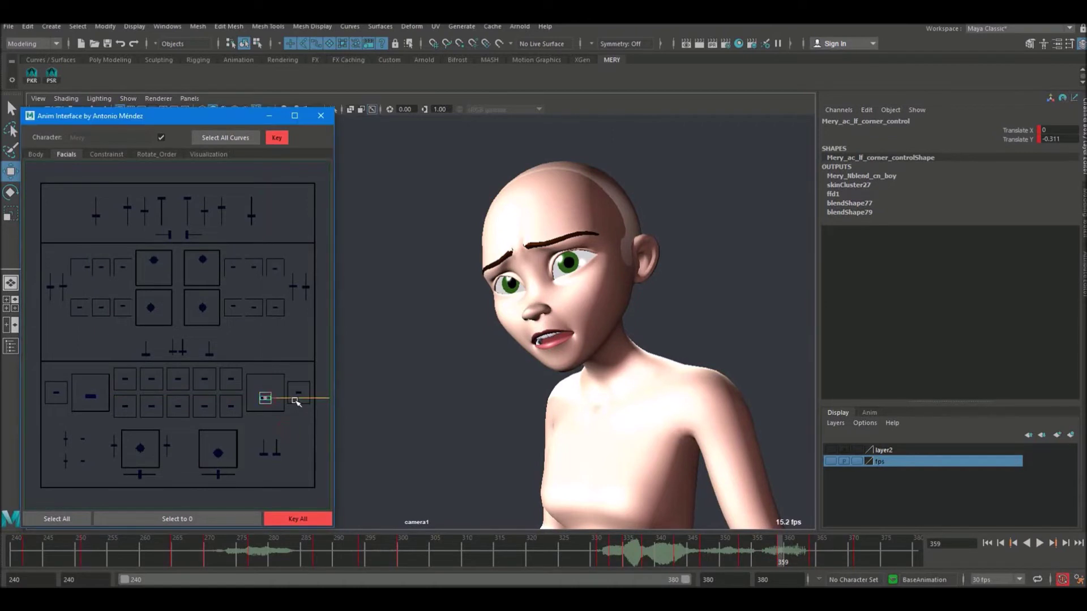
{"action": "left_click", "coordinate": [100, 397]}
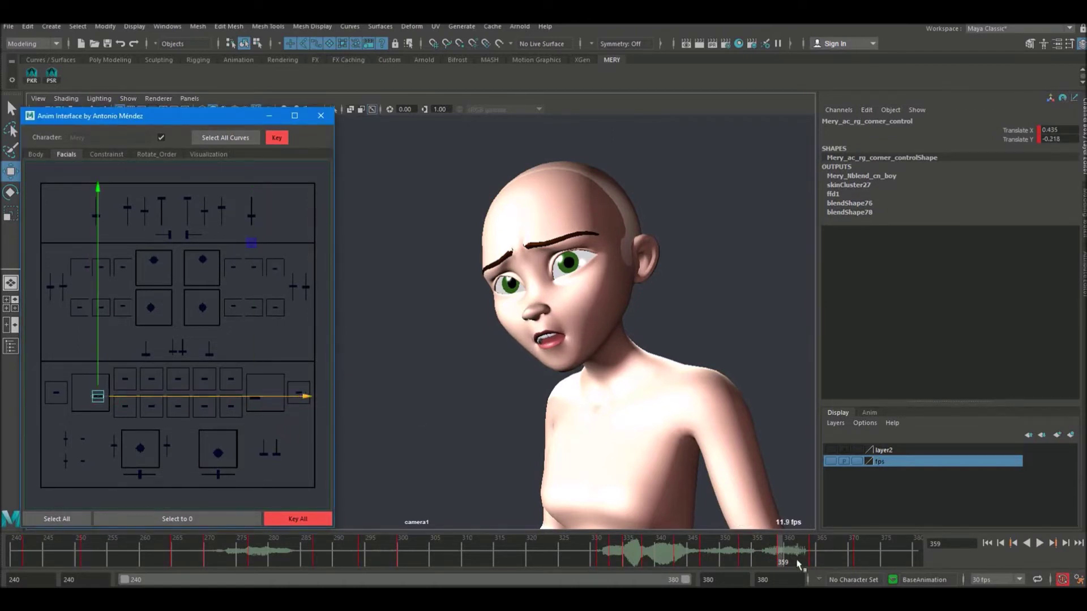
{"action": "left_click", "coordinate": [799, 561]}
{"action": "key", "text": "alt+v"}
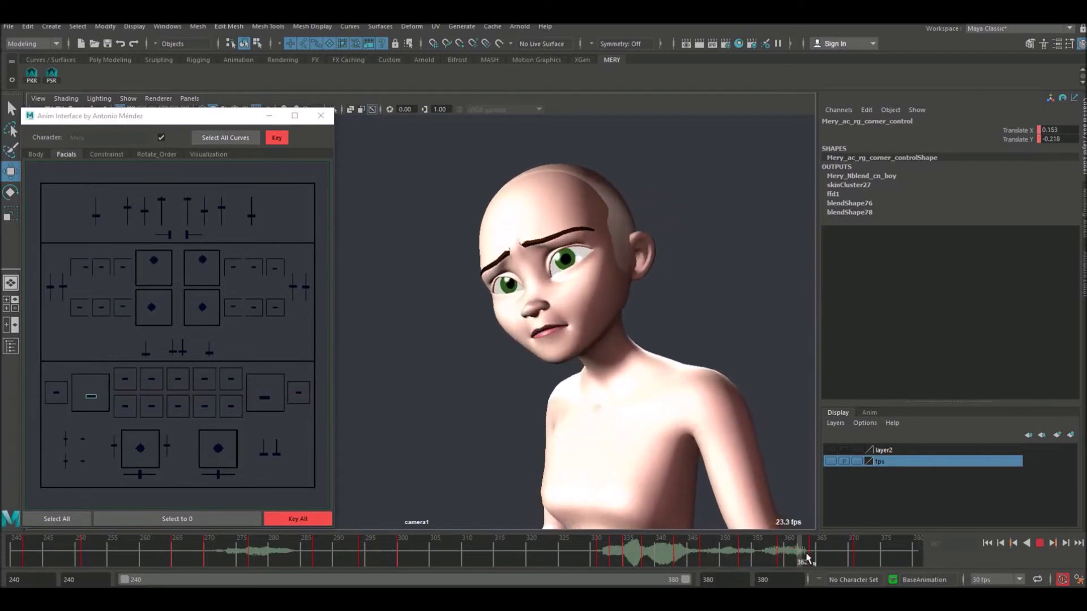
{"action": "key", "text": "Escape"}
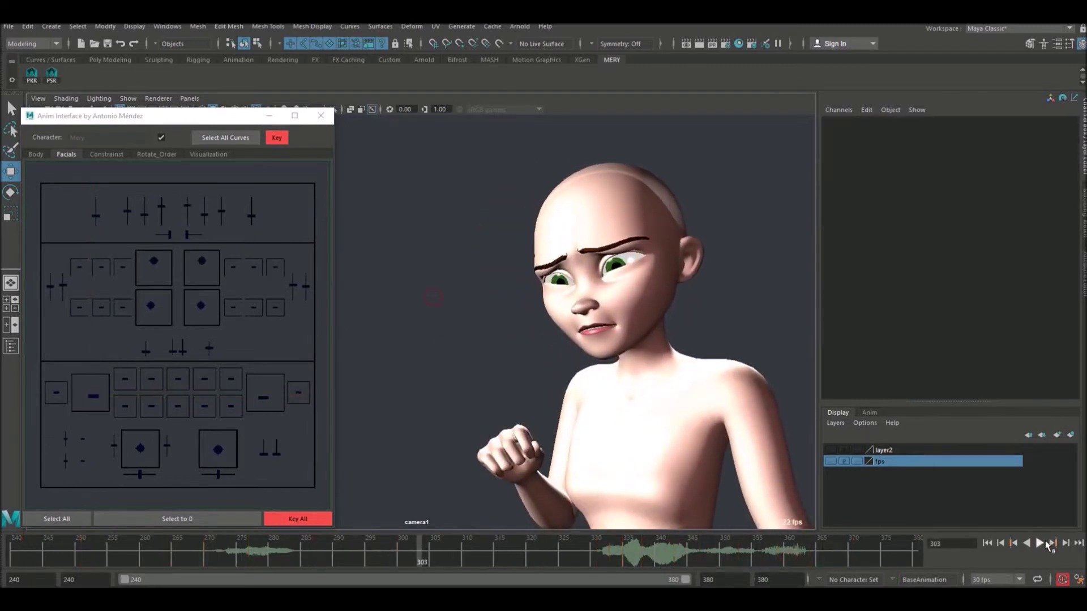
- Select the jaw and left mouth-corner controls and review frames 345–361
{"action": "left_click", "coordinate": [1041, 544]}
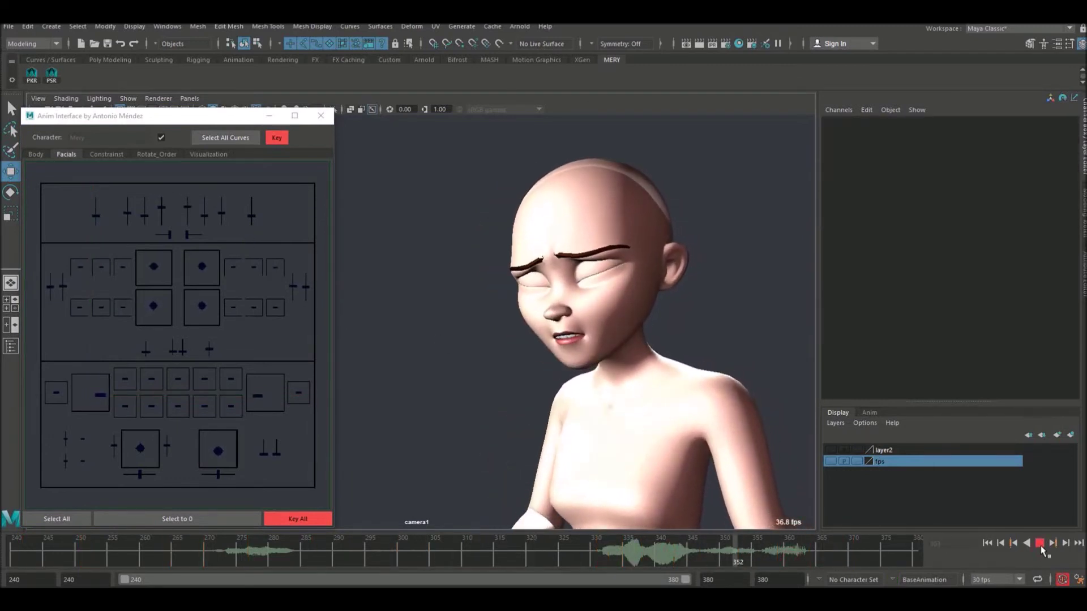
{"action": "left_click", "coordinate": [780, 557]}
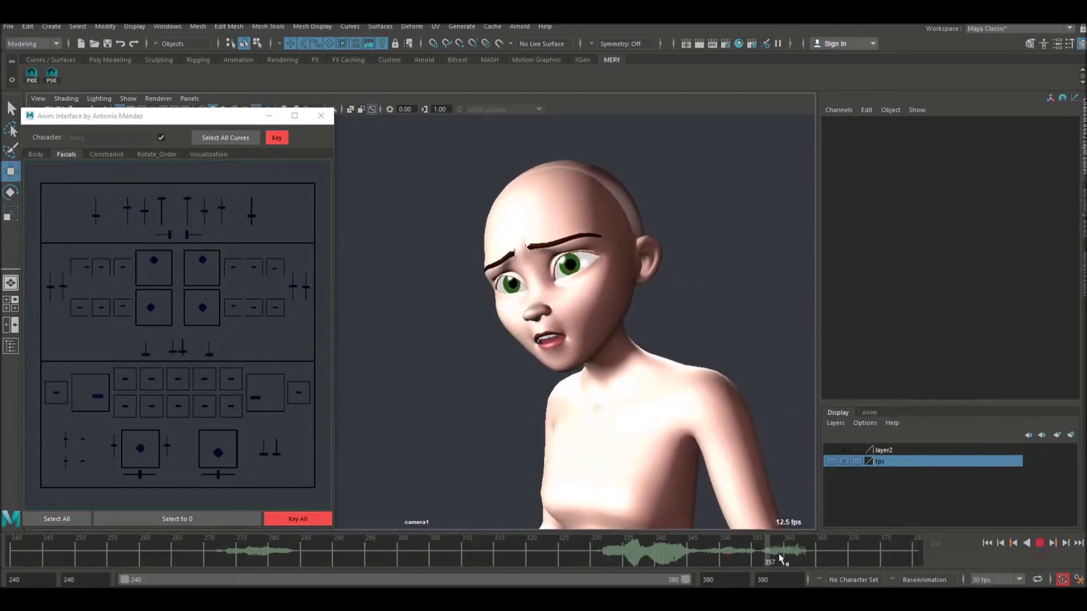
{"action": "mouse_move", "coordinate": [779, 558]}
{"action": "left_mouse_down"}
{"action": "mouse_move", "coordinate": [800, 558]}
{"action": "mouse_move", "coordinate": [792, 560]}
{"action": "left_mouse_up"}
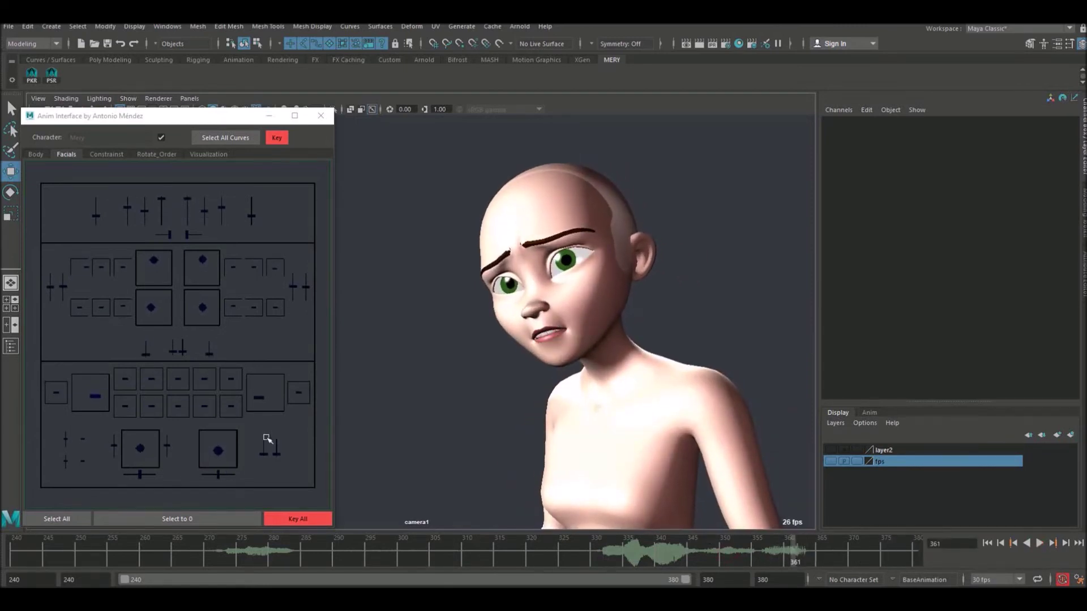
{"action": "left_click", "coordinate": [218, 453]}
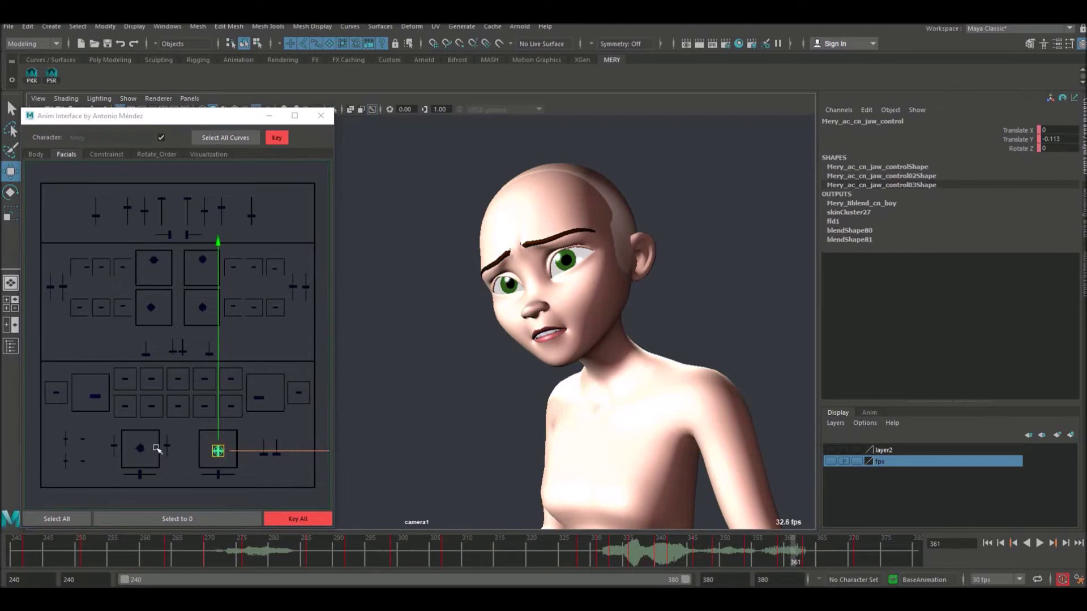
{"action": "left_click", "coordinate": [95, 397], "text": "shift"}
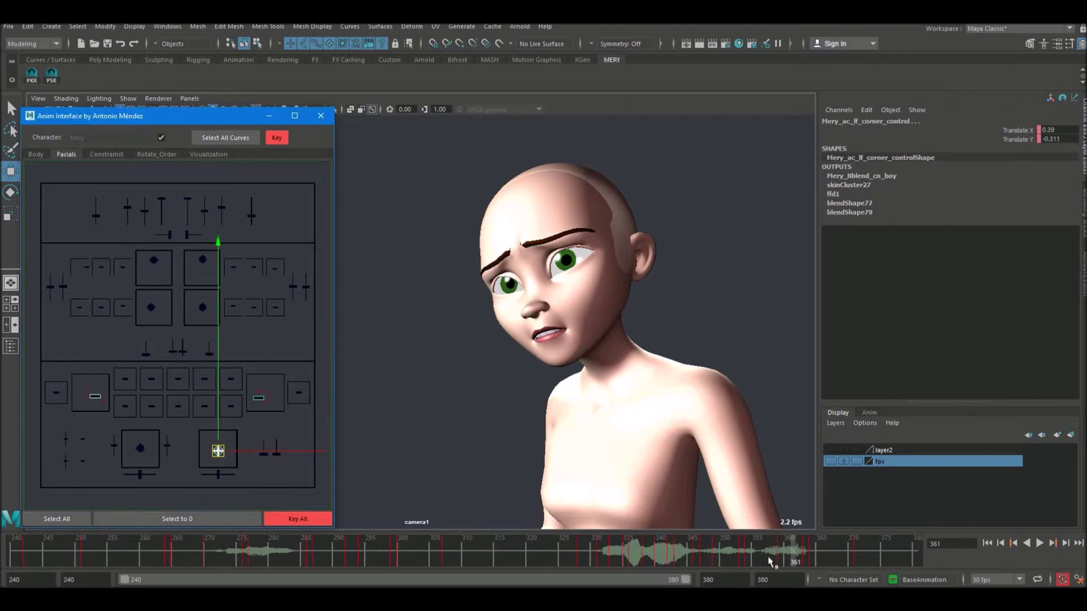
{"action": "mouse_move", "coordinate": [769, 560]}
{"action": "left_mouse_down"}
{"action": "mouse_move", "coordinate": [801, 556]}
{"action": "mouse_move", "coordinate": [692, 555]}
{"action": "left_mouse_up"}
{"action": "left_click", "coordinate": [1041, 545]}
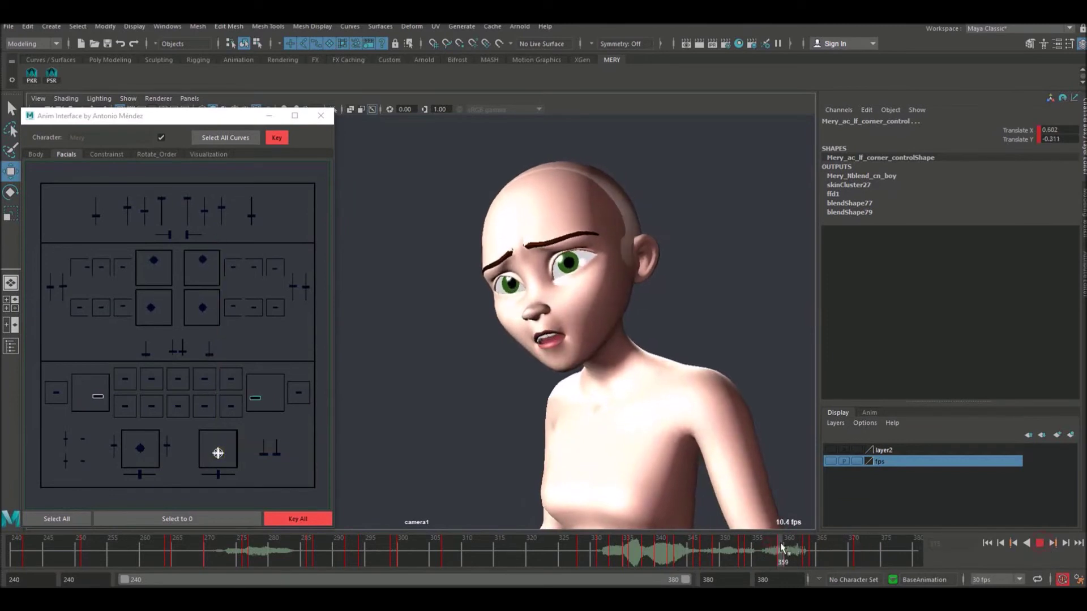
{"action": "mouse_move", "coordinate": [782, 547]}
{"action": "left_mouse_down"}
{"action": "mouse_move", "coordinate": [815, 555]}
{"action": "mouse_move", "coordinate": [783, 560]}
{"action": "left_mouse_up"}
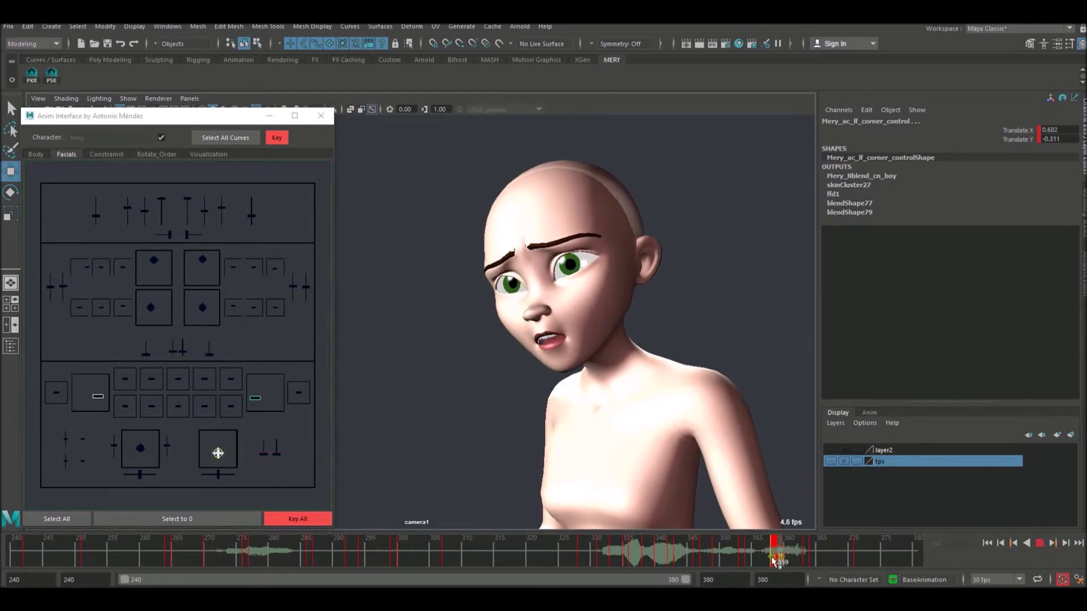
- Paste the copied wider mouth-corner key at frame 361
{"action": "left_click_drag", "start_coordinate": [781, 553], "coordinate": [767, 557]}
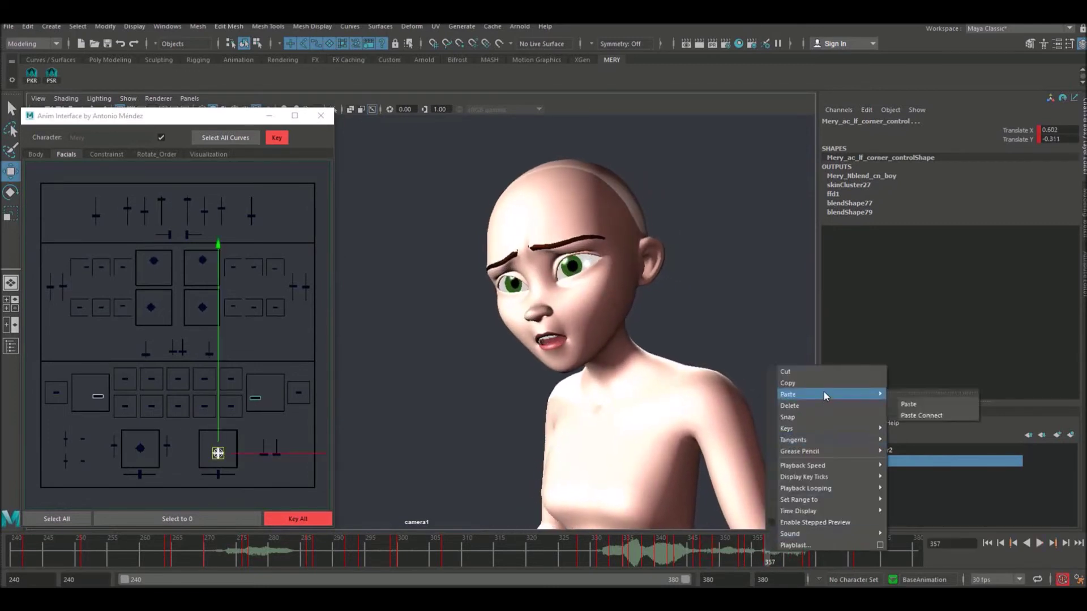
{"action": "right_click_drag", "start_coordinate": [765, 550], "coordinate": [741, 583]}
{"action": "left_click_drag", "start_coordinate": [771, 563], "coordinate": [794, 558]}
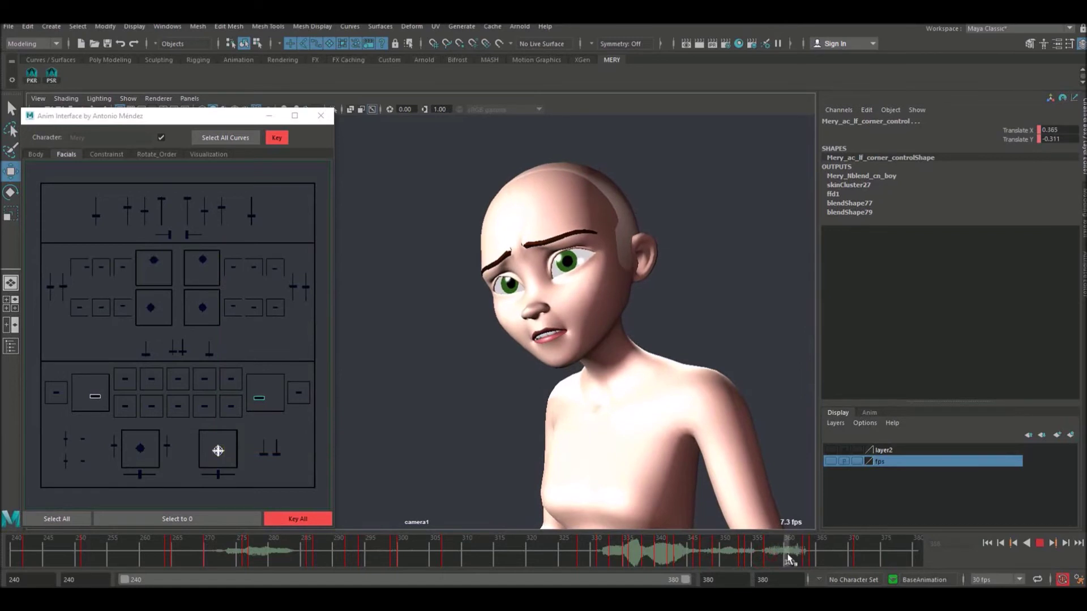
{"action": "right_click", "coordinate": [794, 558]}
{"action": "left_click", "coordinate": [934, 409]}
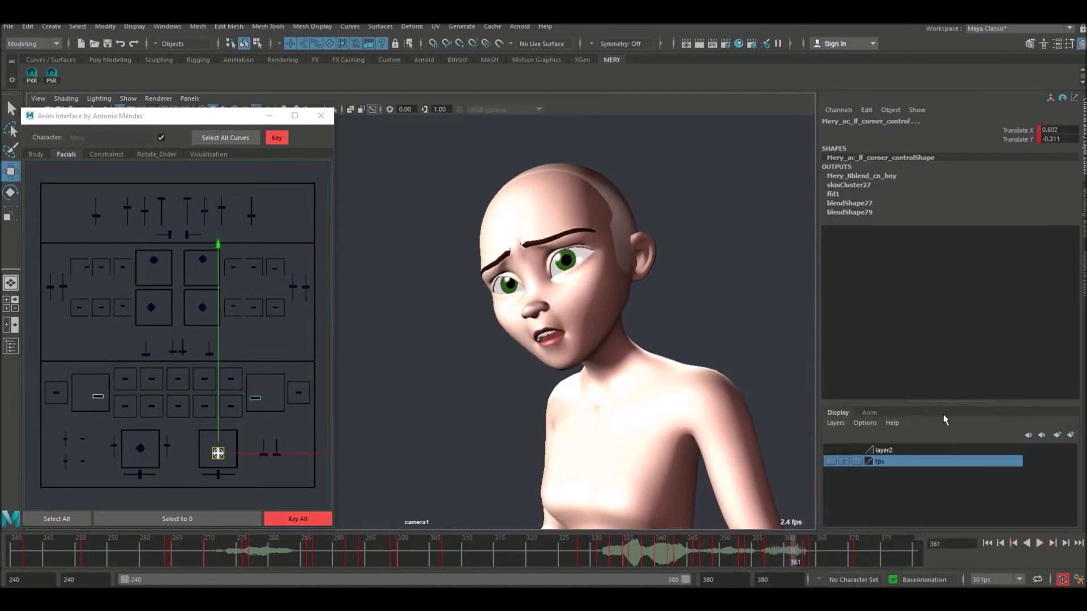
- Replay the keyed range around frame 363, then reselect the jaw and left mouth-corner controls at 361
{"action": "mouse_move", "coordinate": [811, 562]}
{"action": "left_mouse_down"}
{"action": "mouse_move", "coordinate": [801, 558]}
{"action": "mouse_move", "coordinate": [815, 561]}
{"action": "left_mouse_up"}
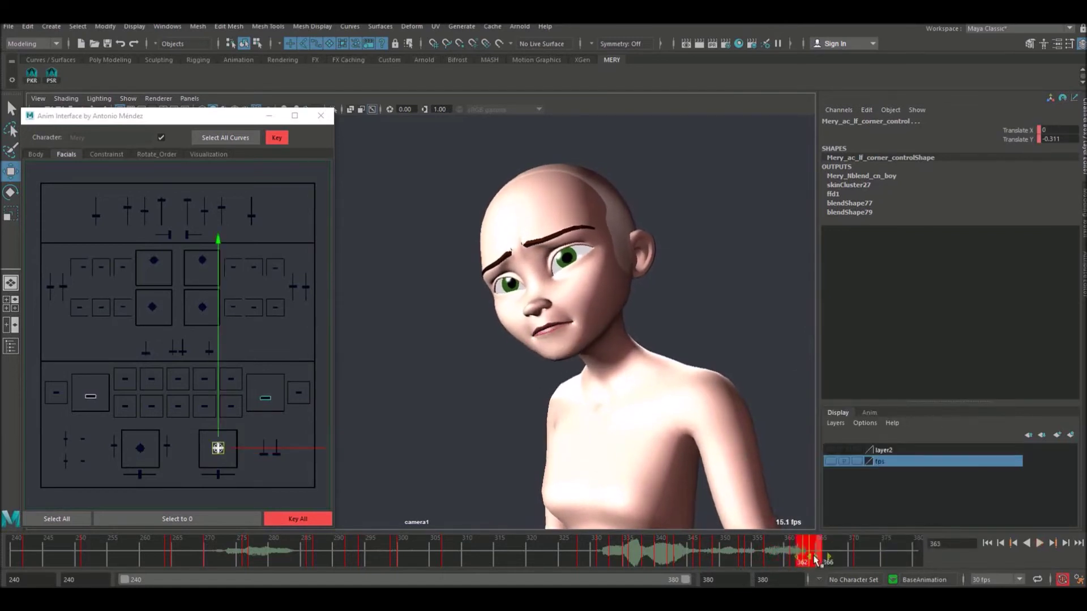
{"action": "key", "text": "alt+v"}
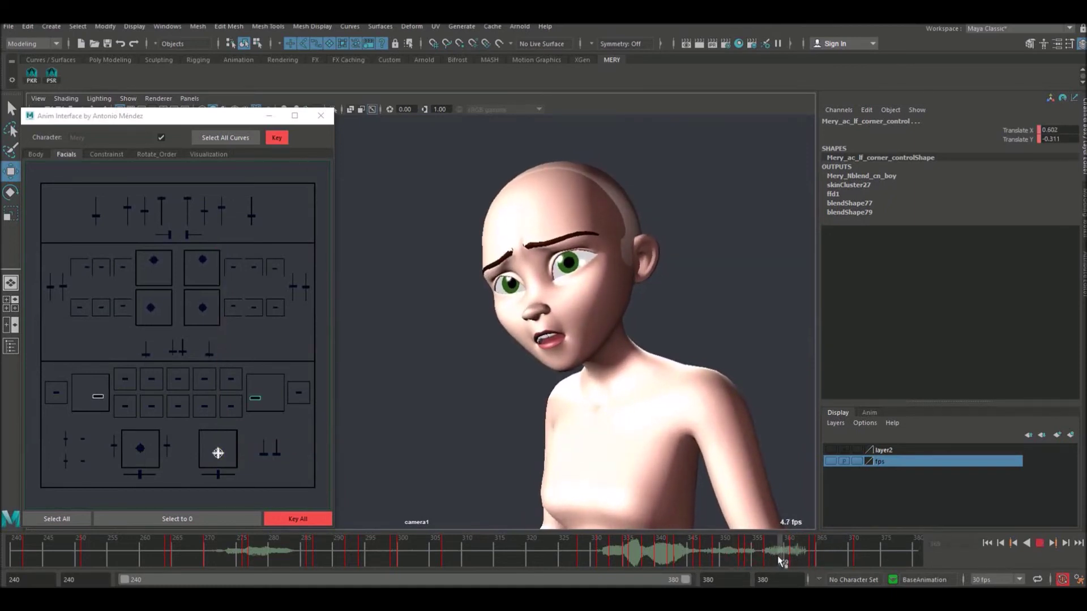
{"action": "left_click", "coordinate": [327, 519]}
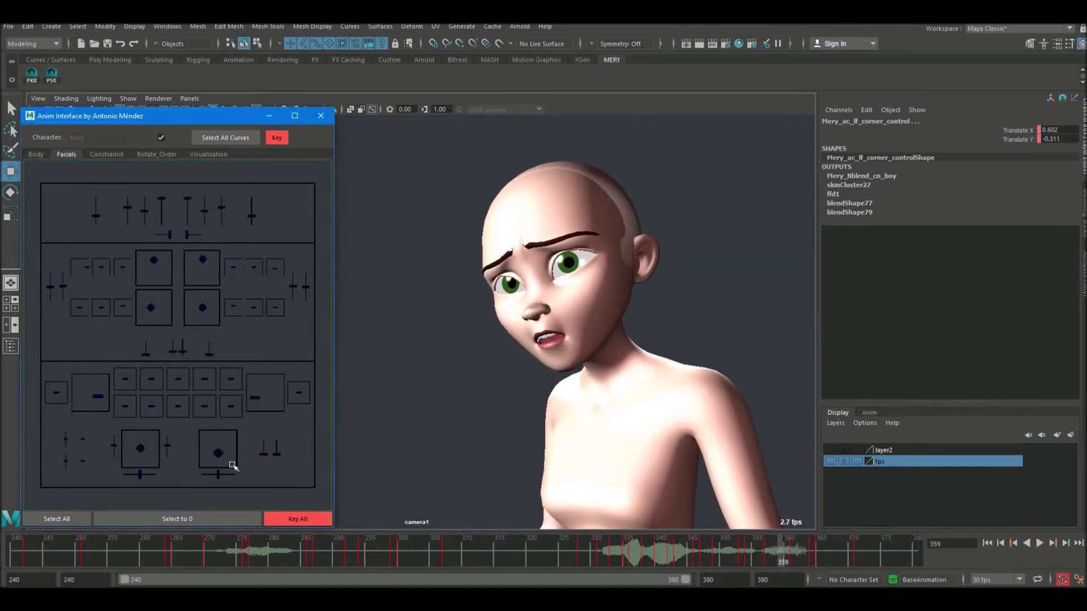
{"action": "left_click_drag", "start_coordinate": [738, 556], "coordinate": [796, 563]}
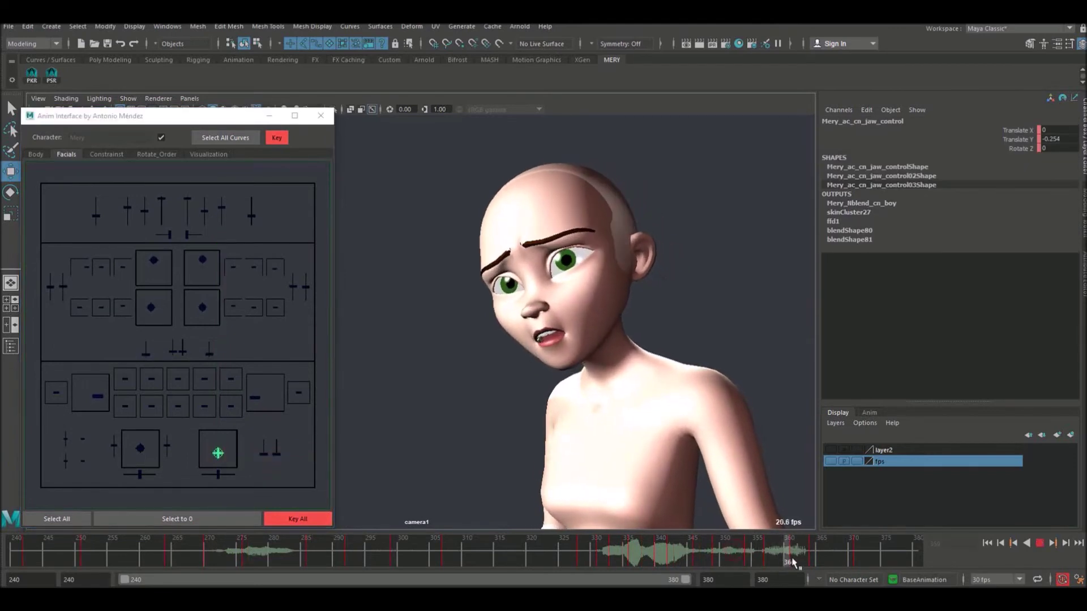
{"action": "left_click", "coordinate": [220, 388]}
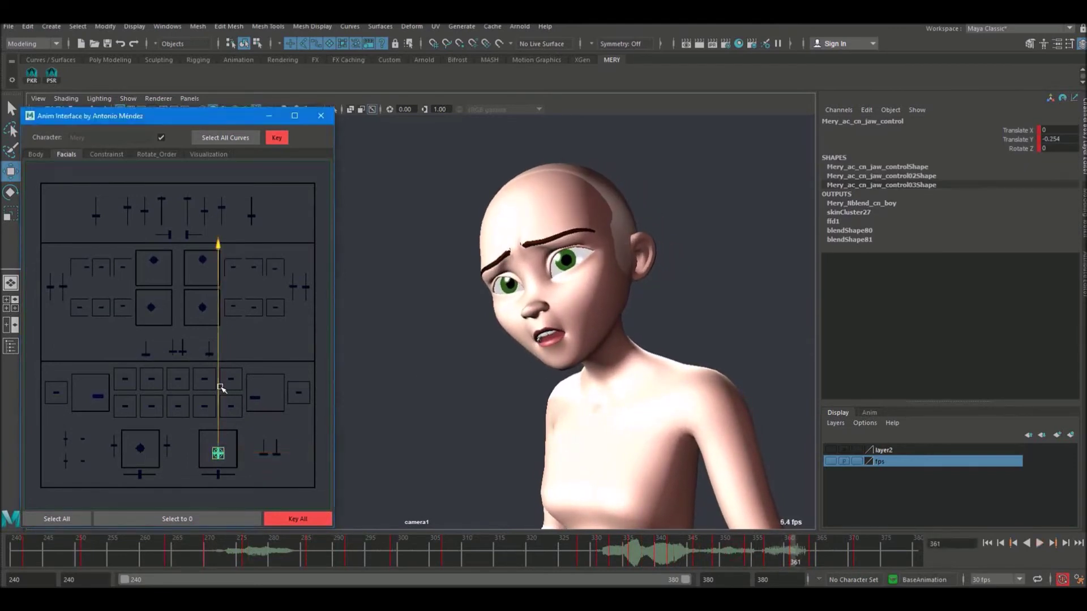
{"action": "left_click", "coordinate": [257, 398]}
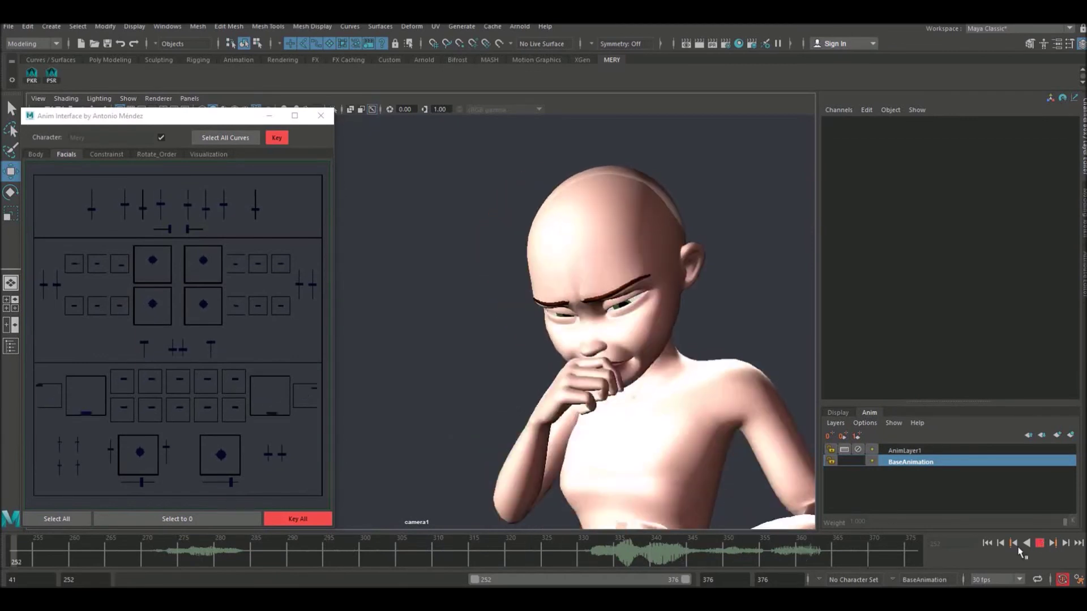
- Scrub through the speech section, stop at frame 316, then play the rest of the line
{"action": "left_click", "coordinate": [1040, 543]}
{"action": "mouse_move", "coordinate": [606, 559]}
{"action": "left_mouse_down"}
{"action": "mouse_move", "coordinate": [643, 563]}
{"action": "mouse_move", "coordinate": [631, 568]}
{"action": "left_mouse_up"}
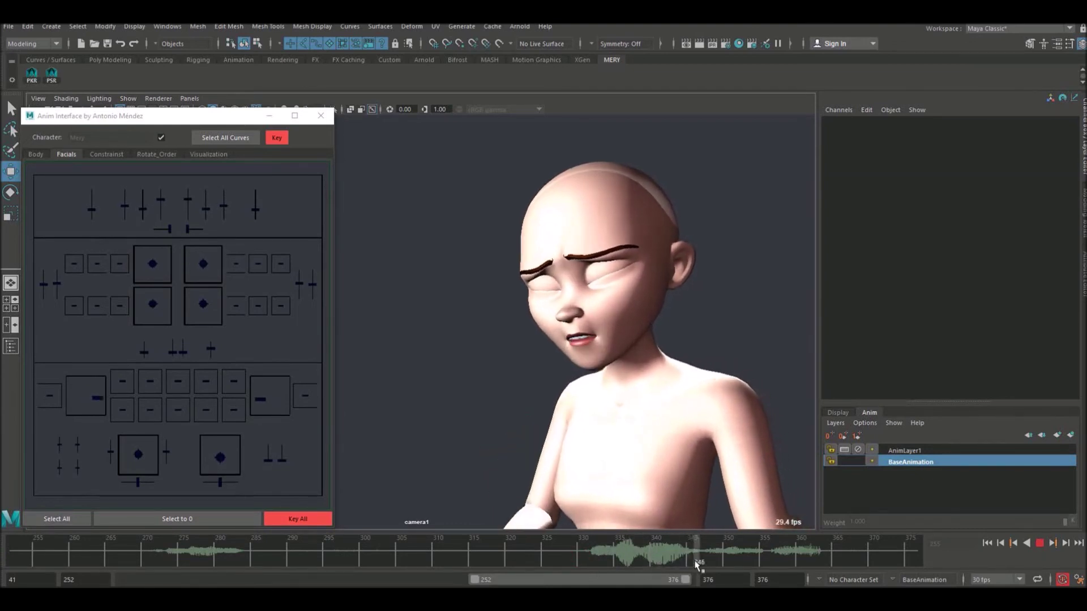
{"action": "left_click", "coordinate": [1040, 543]}
{"action": "left_click", "coordinate": [1040, 542]}
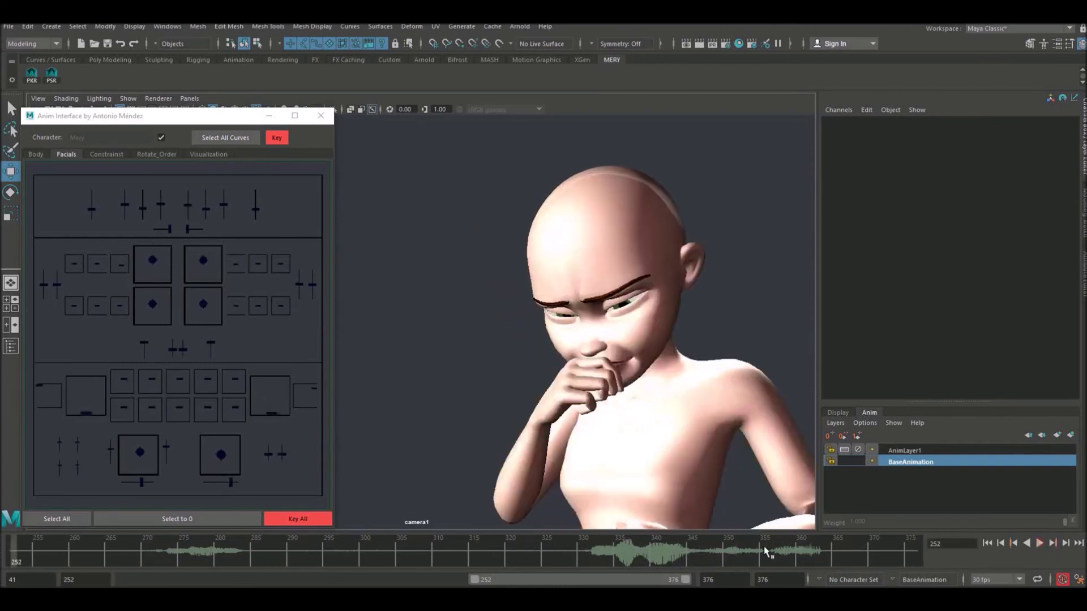
- Nudge Mery_ac_cn_mouth_move up to about Translate Y 0.079 near frame 364 and replay the line
{"action": "left_click", "coordinate": [853, 553]}
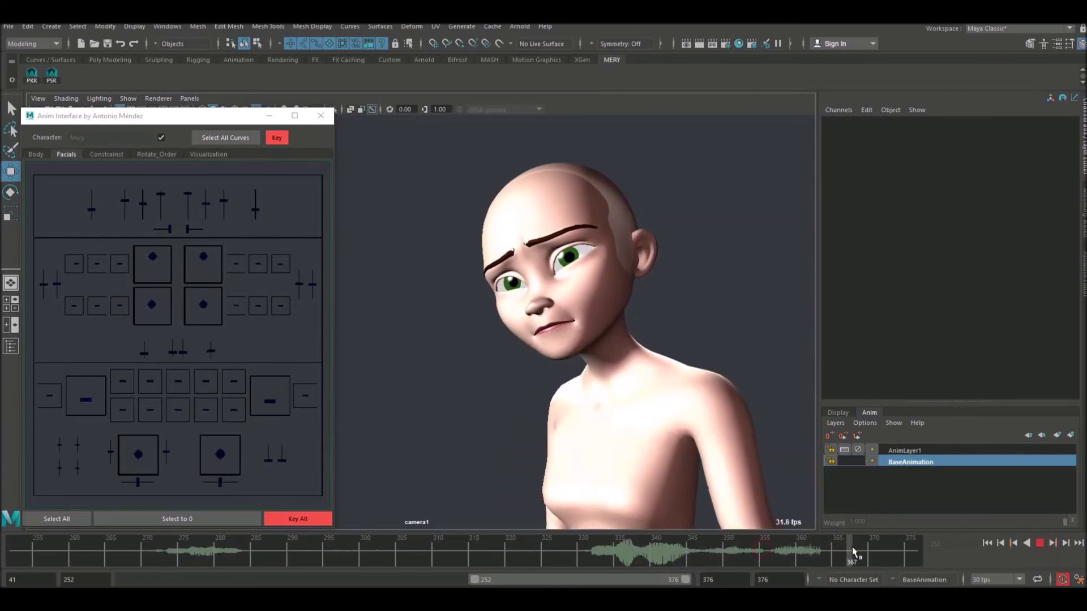
{"action": "left_click", "coordinate": [139, 455]}
{"action": "key", "text": "alt+v"}
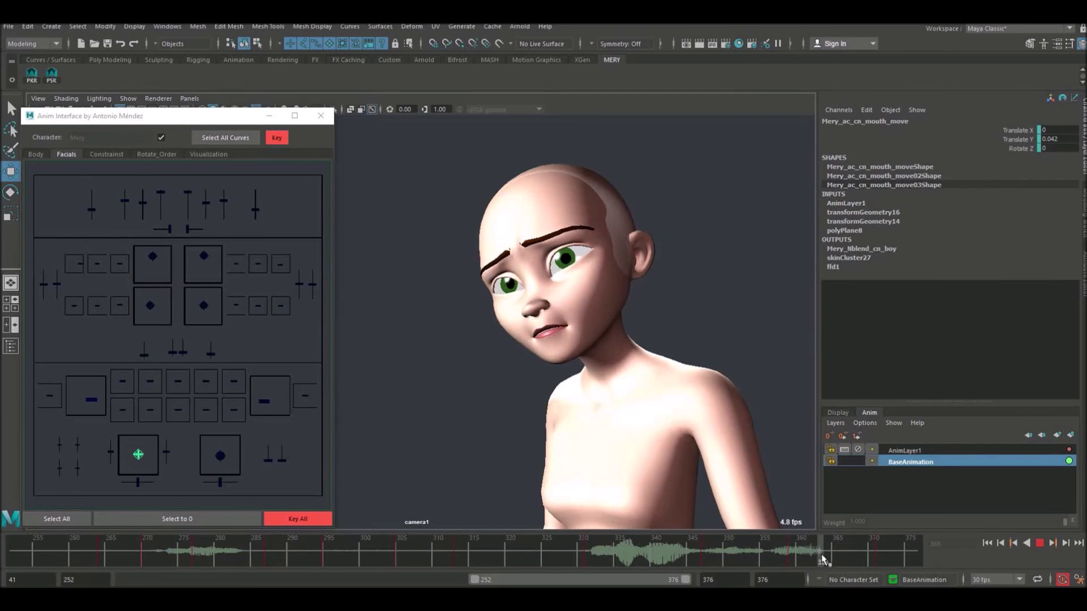
{"action": "left_click_drag", "start_coordinate": [139, 454], "coordinate": [137, 457]}
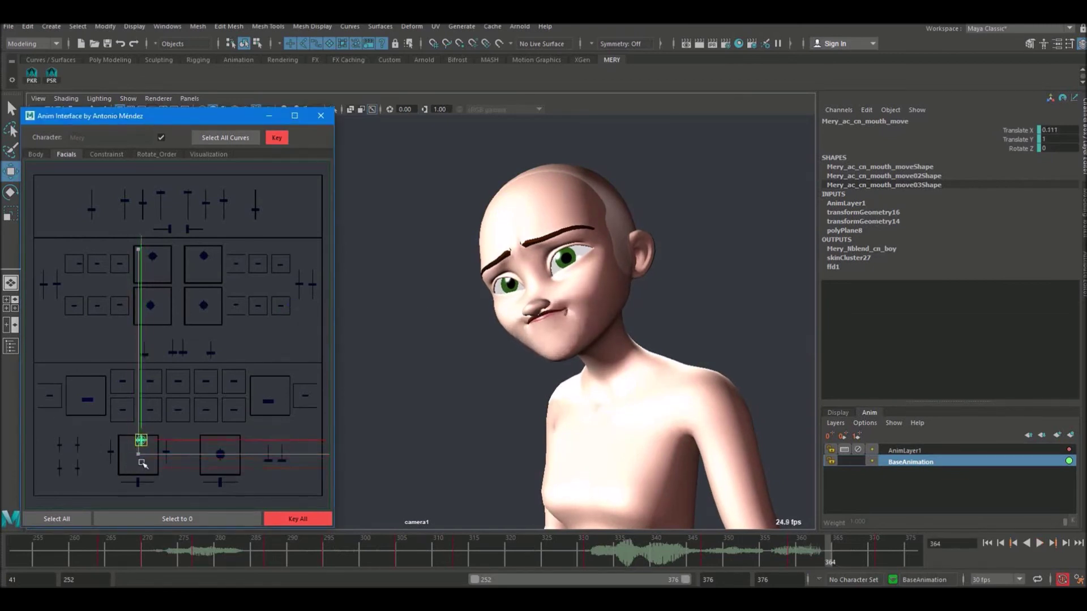
{"action": "key", "text": "alt+v"}
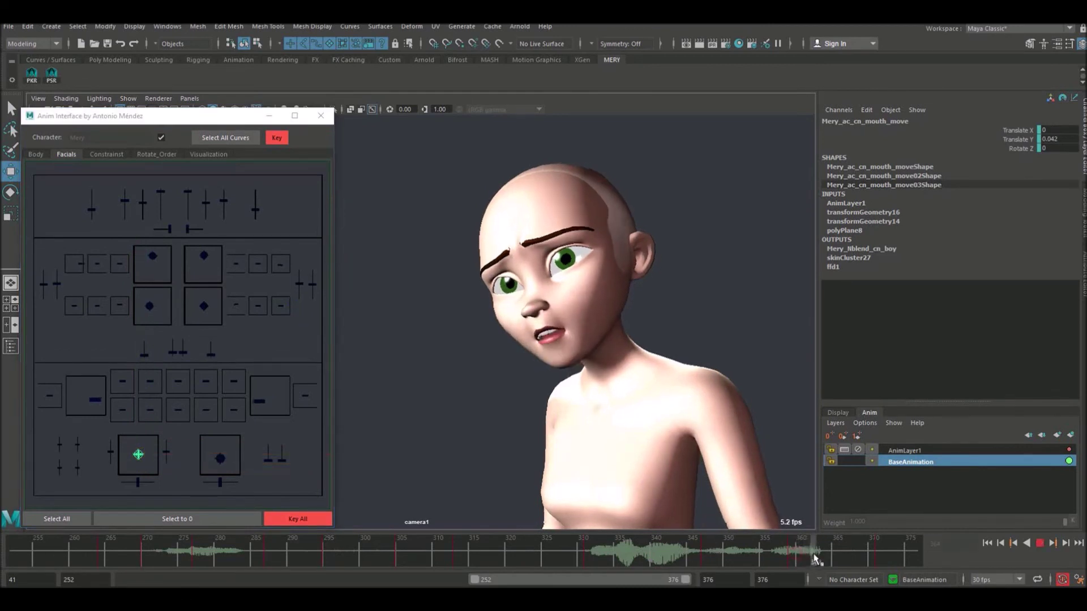
{"action": "left_click", "coordinate": [140, 380]}
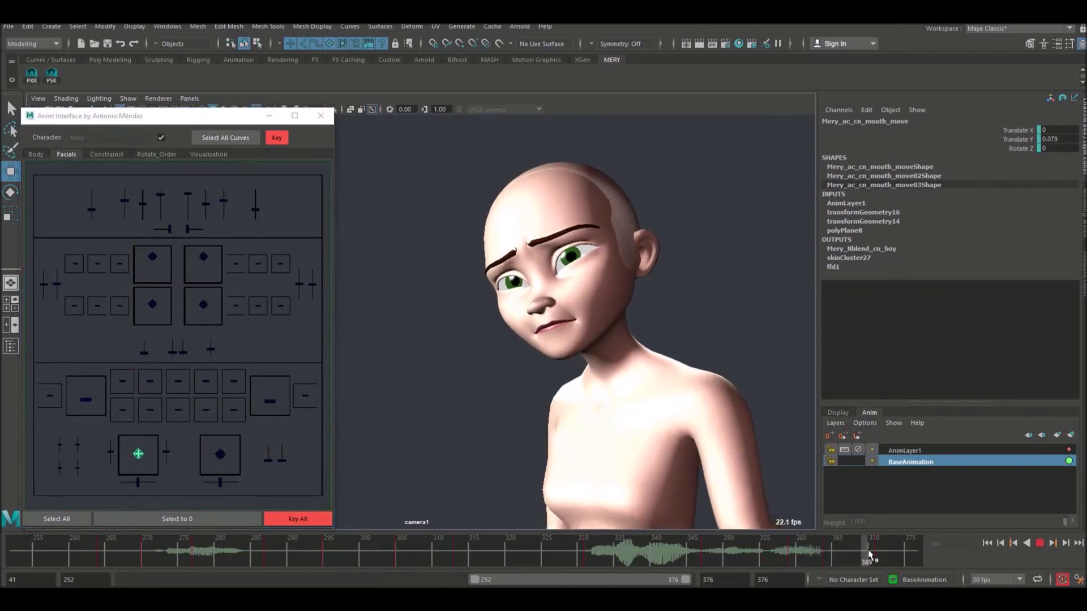
{"action": "left_click", "coordinate": [1040, 544]}
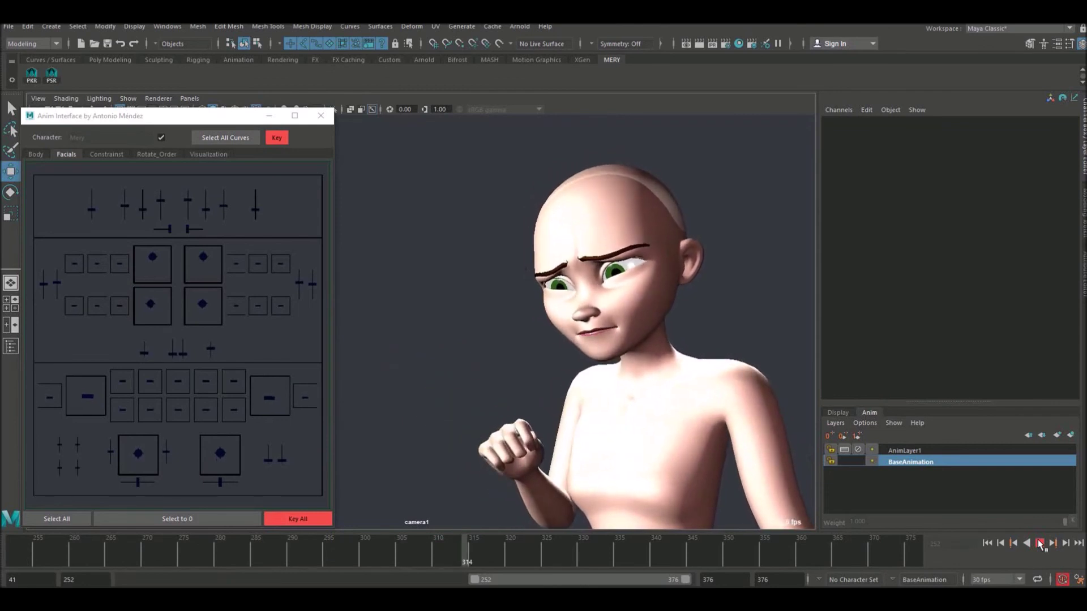